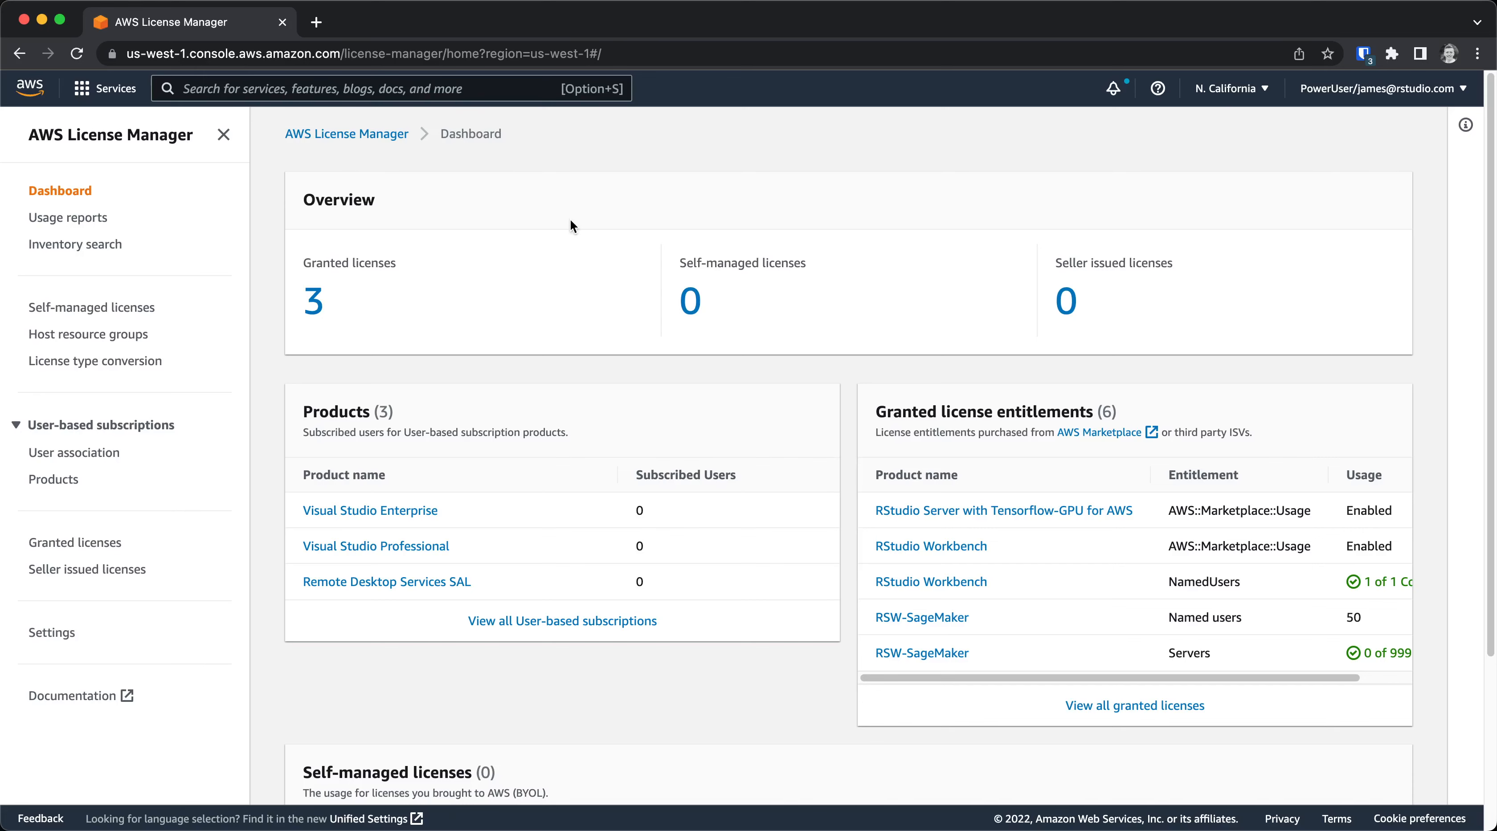
- Check the granted licenses for the RSW-SageMaker entry's status and the issuer of the active RStudio Workbench license
click(314, 300)
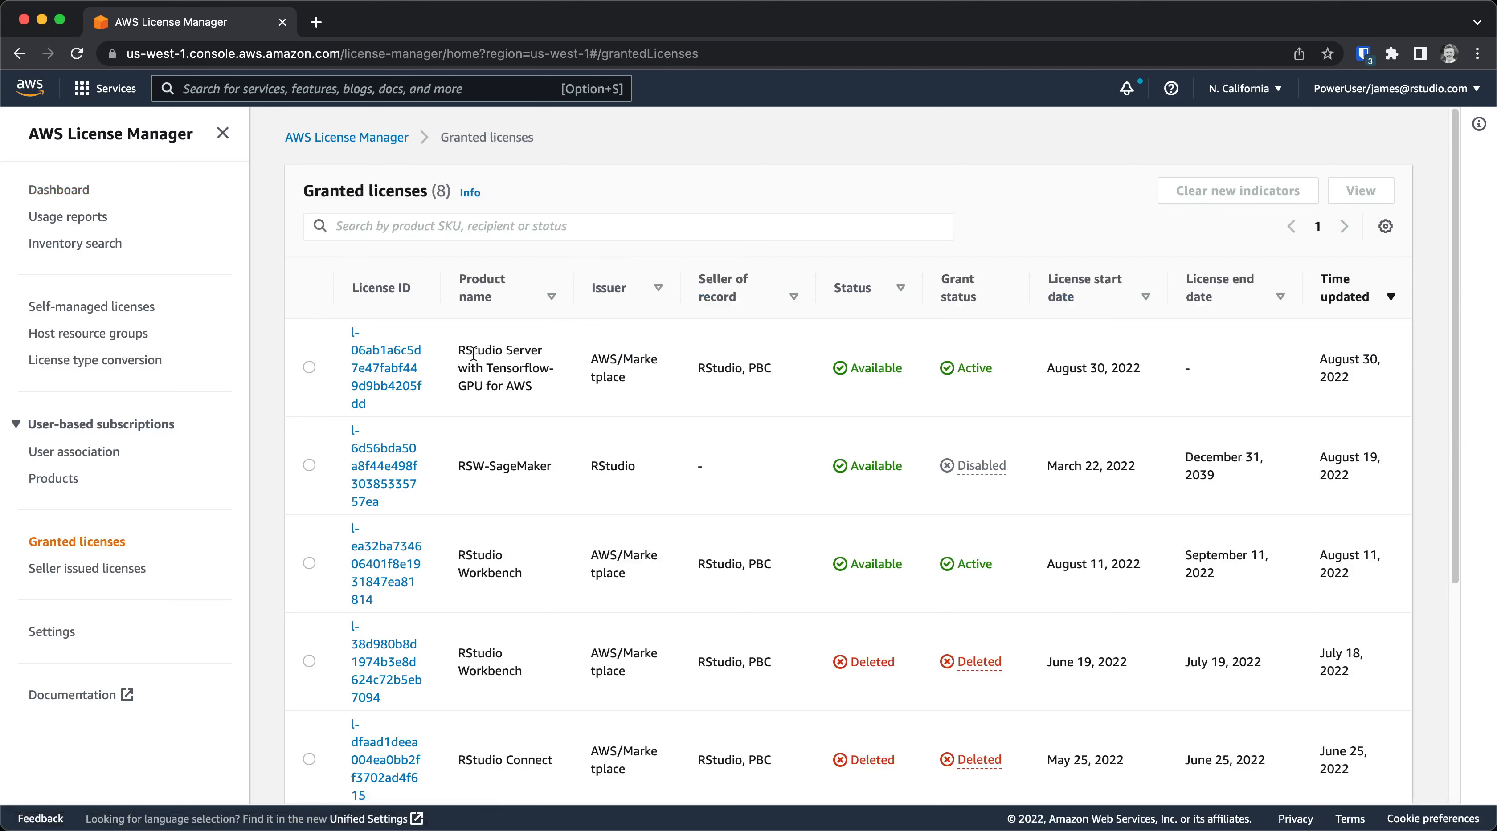
drag(457, 469, 531, 463)
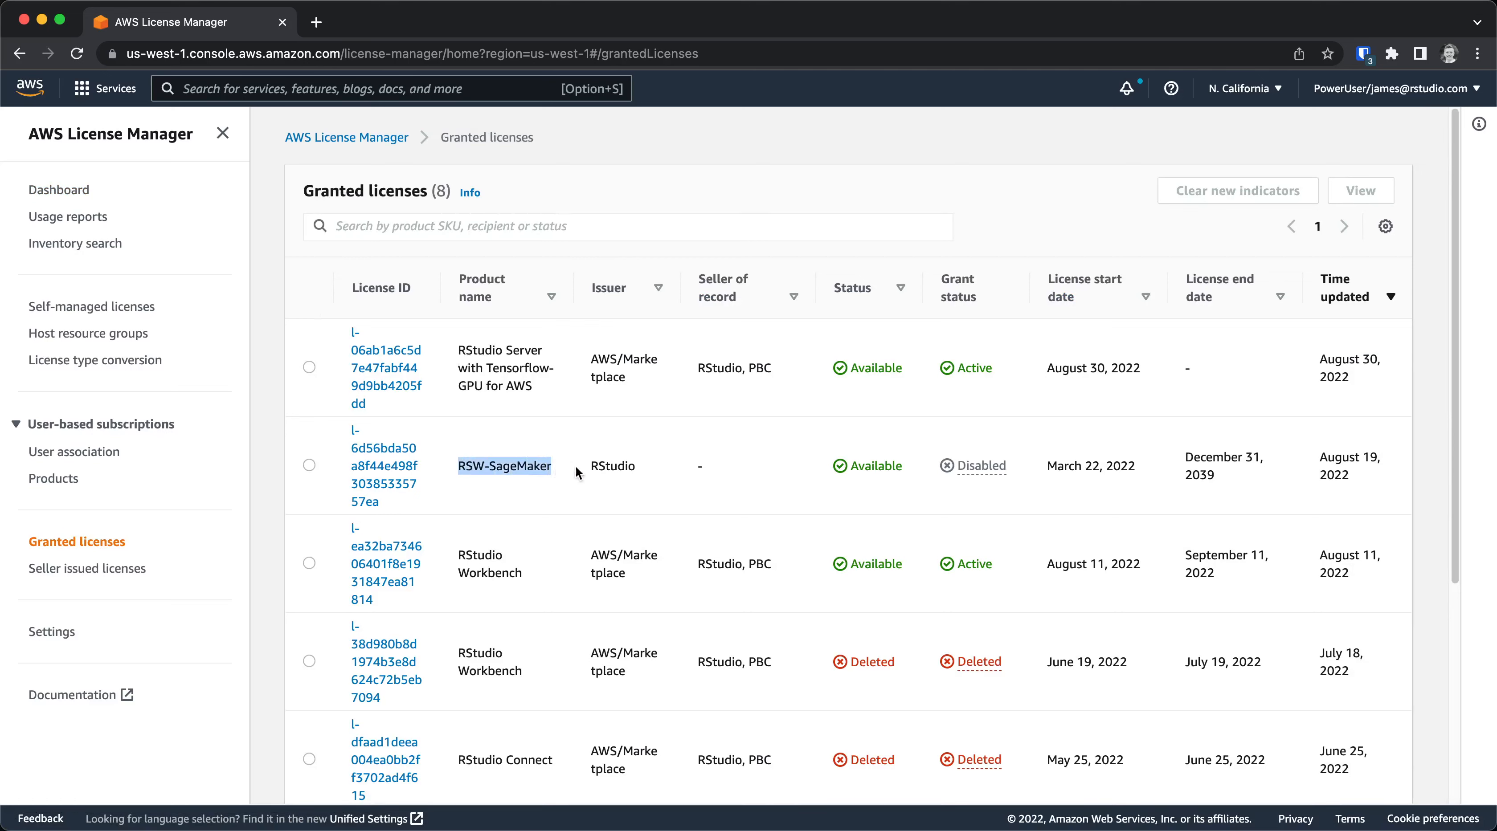
drag(836, 469, 908, 467)
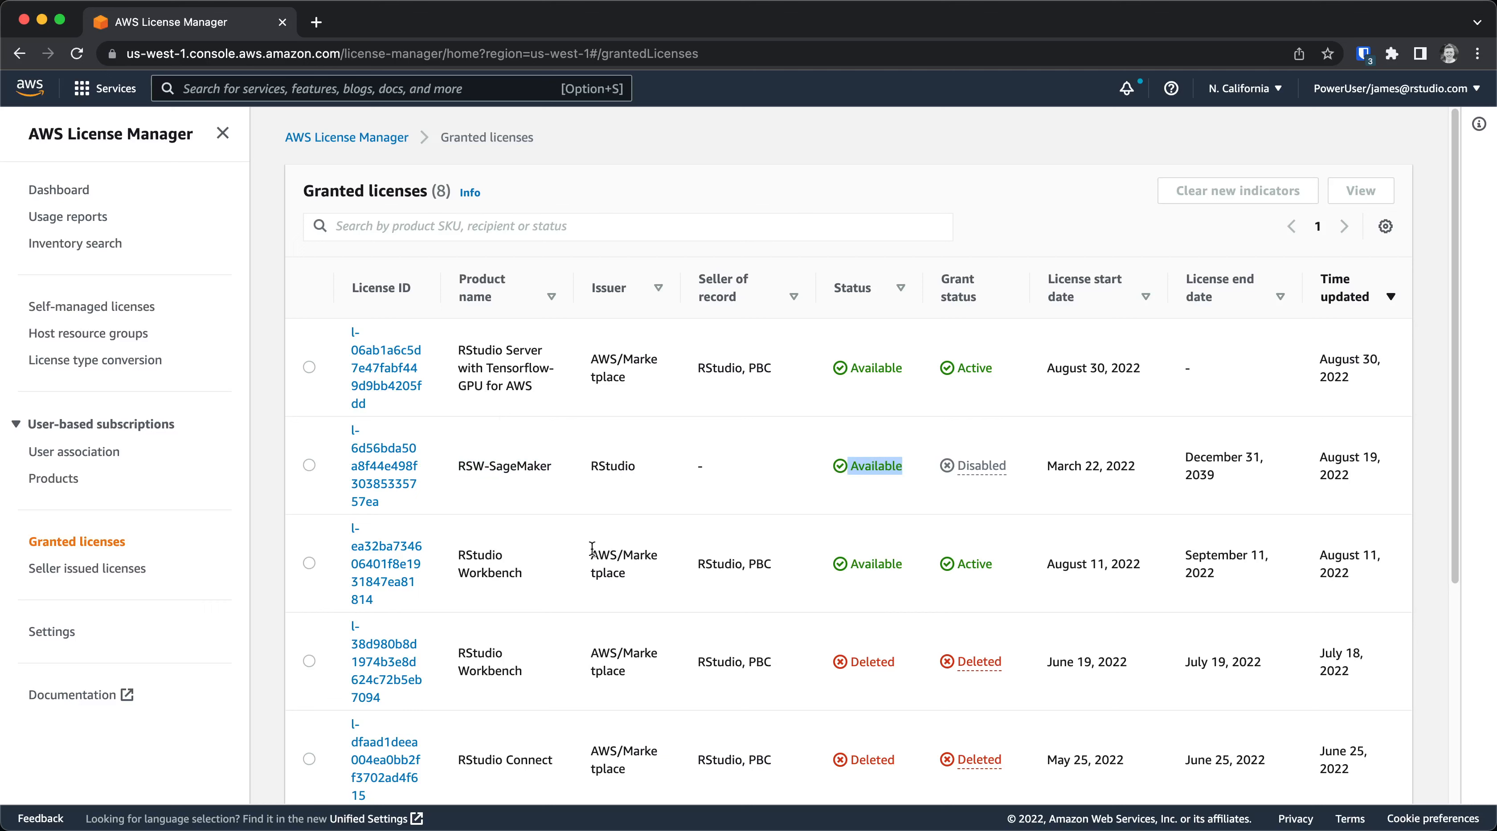
drag(589, 547, 693, 570)
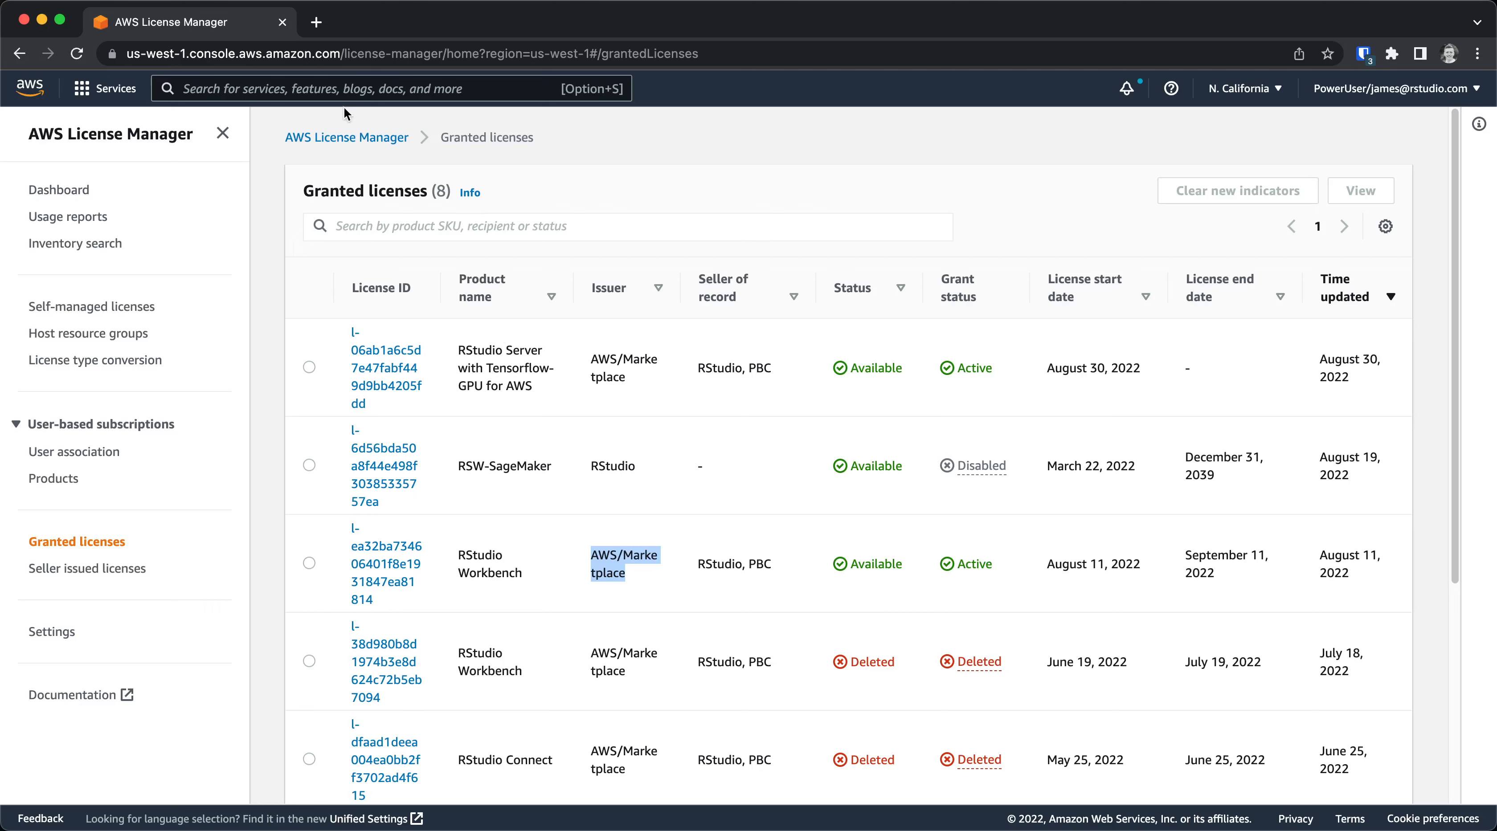
- Search the AWS services for "sage" and open Amazon SageMaker
click(344, 94)
text(sage)
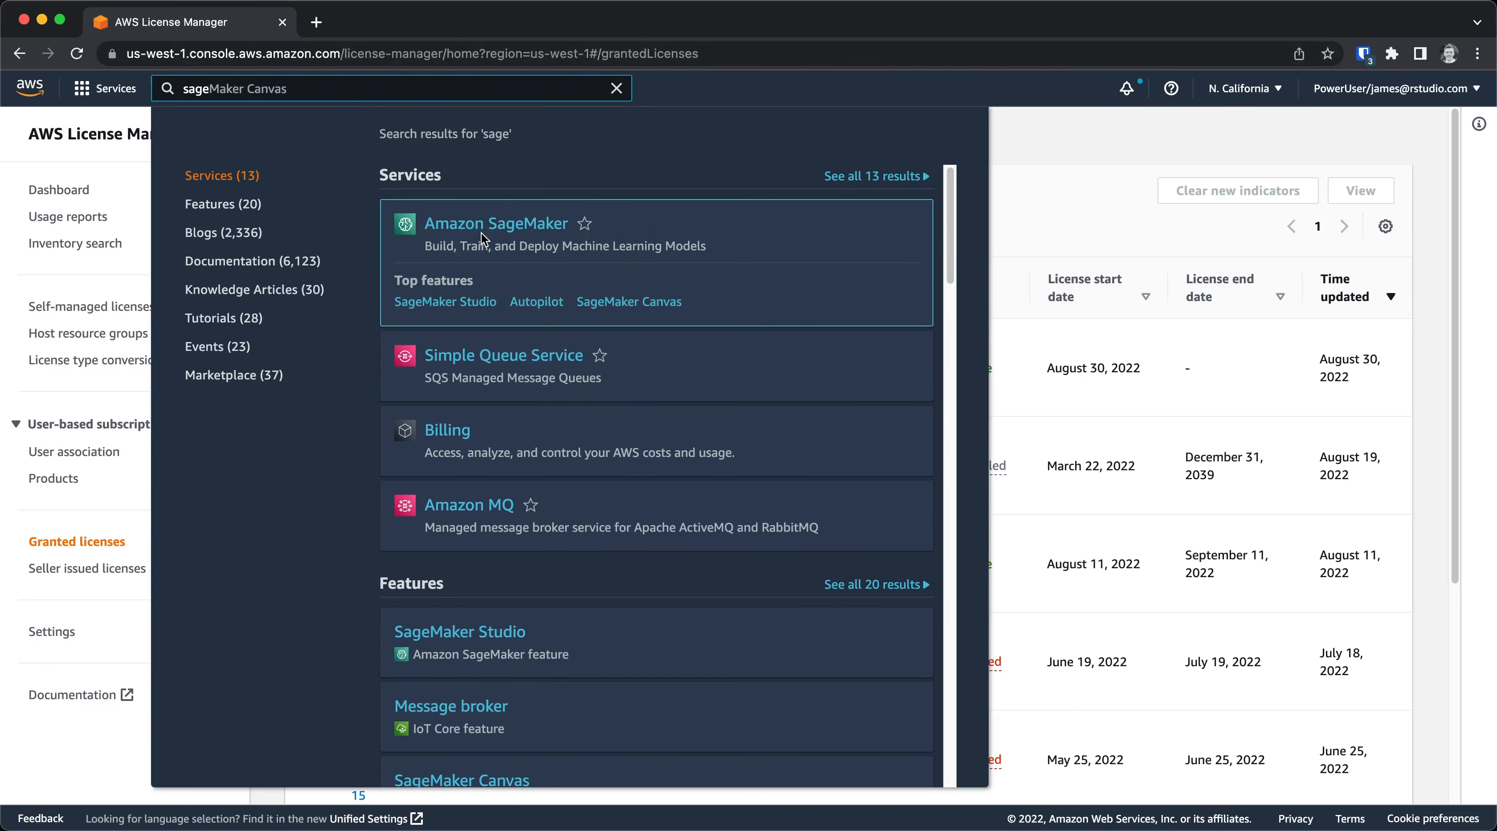
click(489, 227)
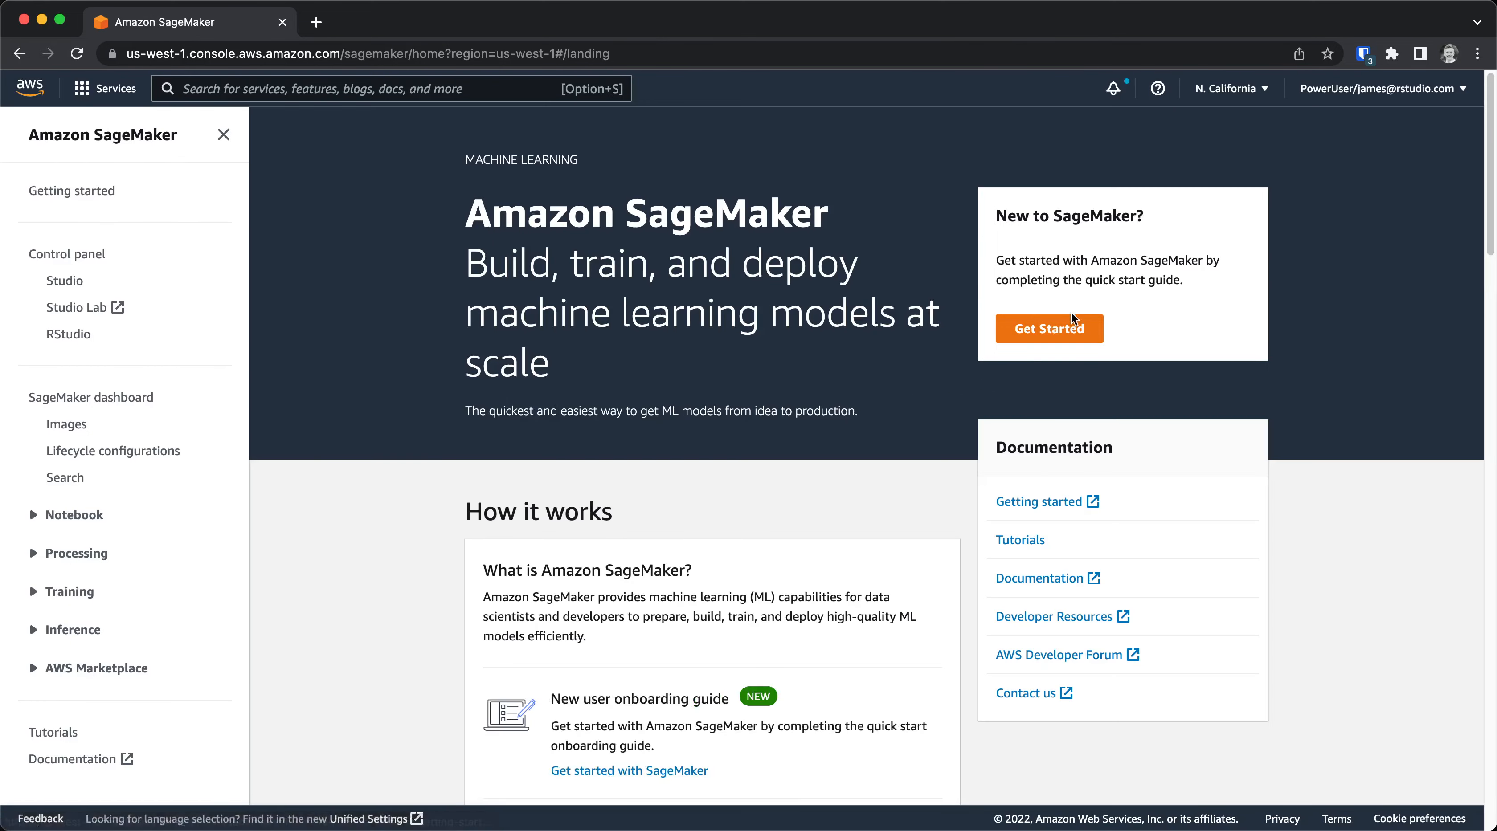
- Start configuring a SageMaker Domain with the Standard setup option
click(1052, 327)
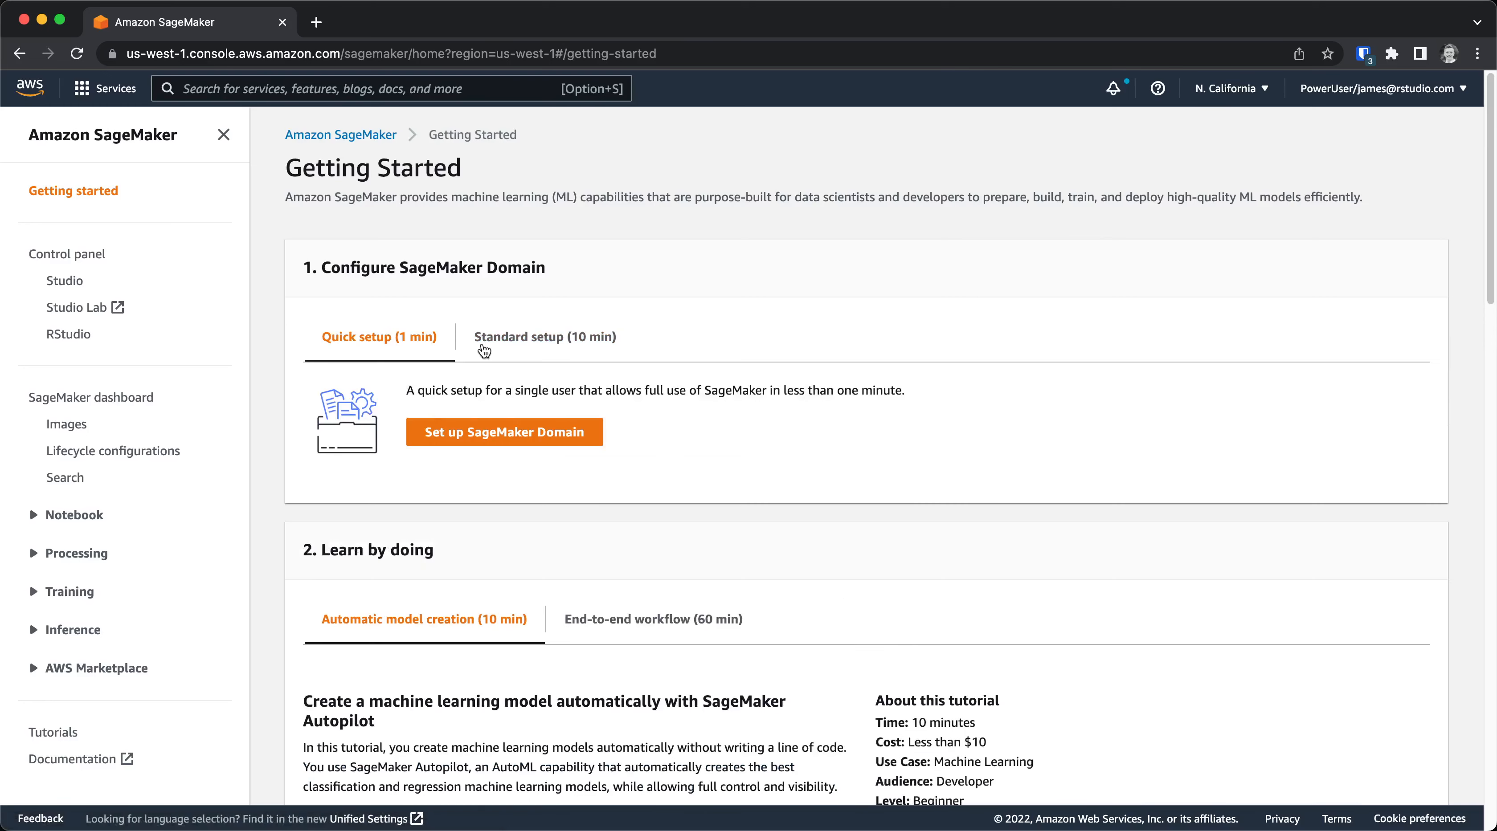
click(486, 432)
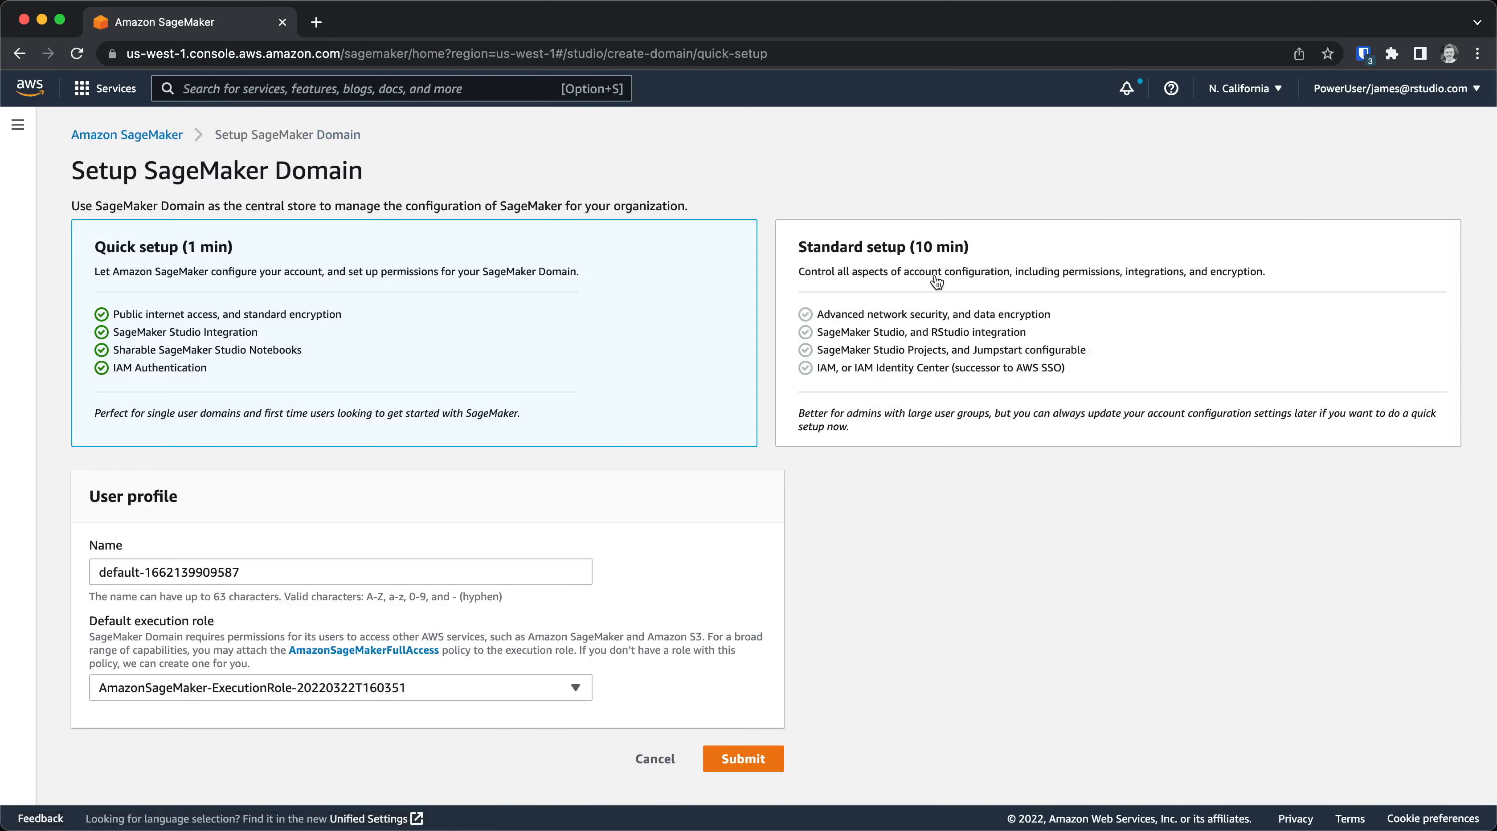
click(972, 306)
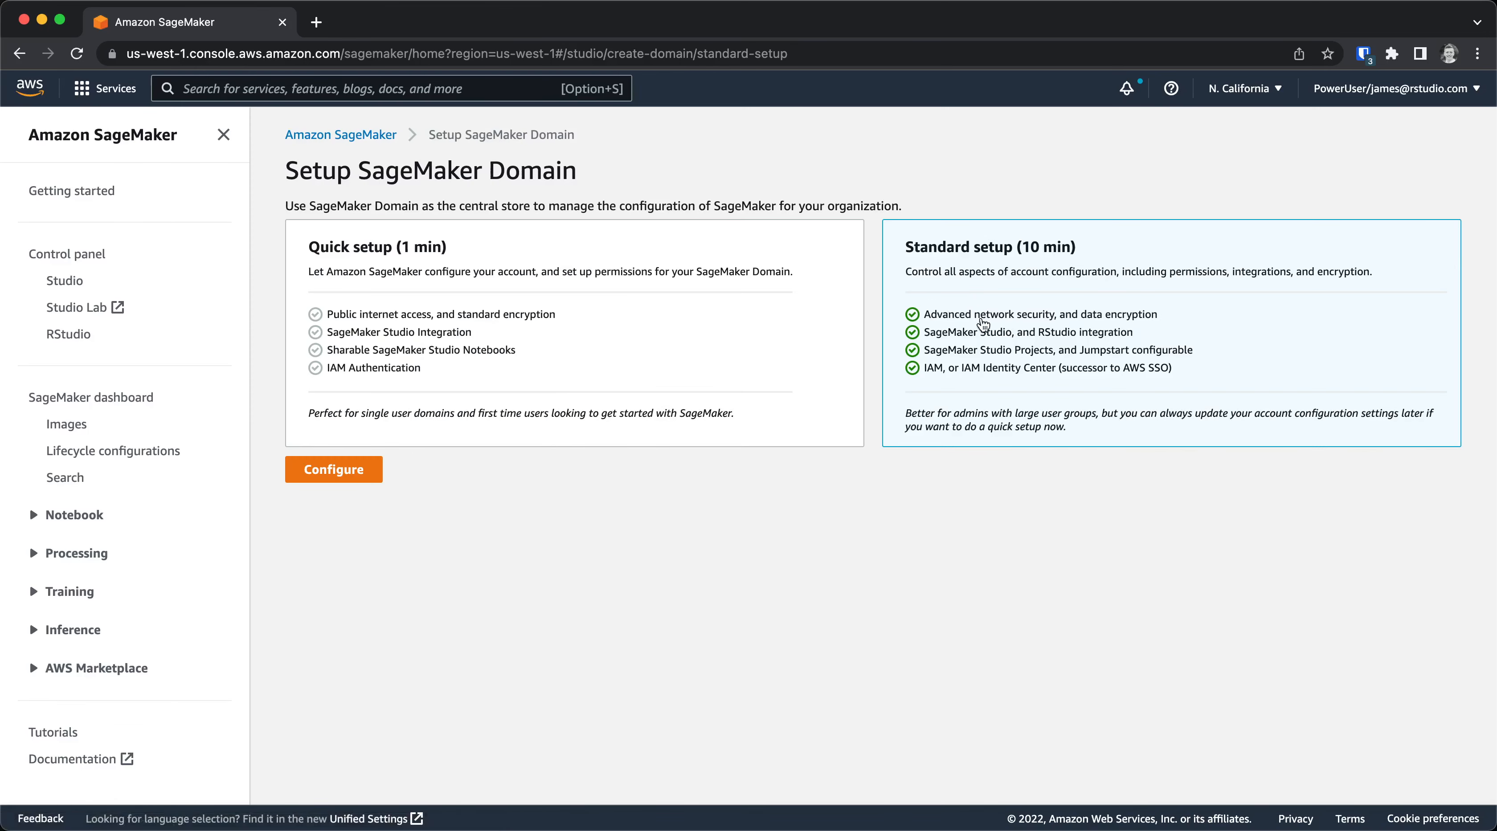
click(365, 479)
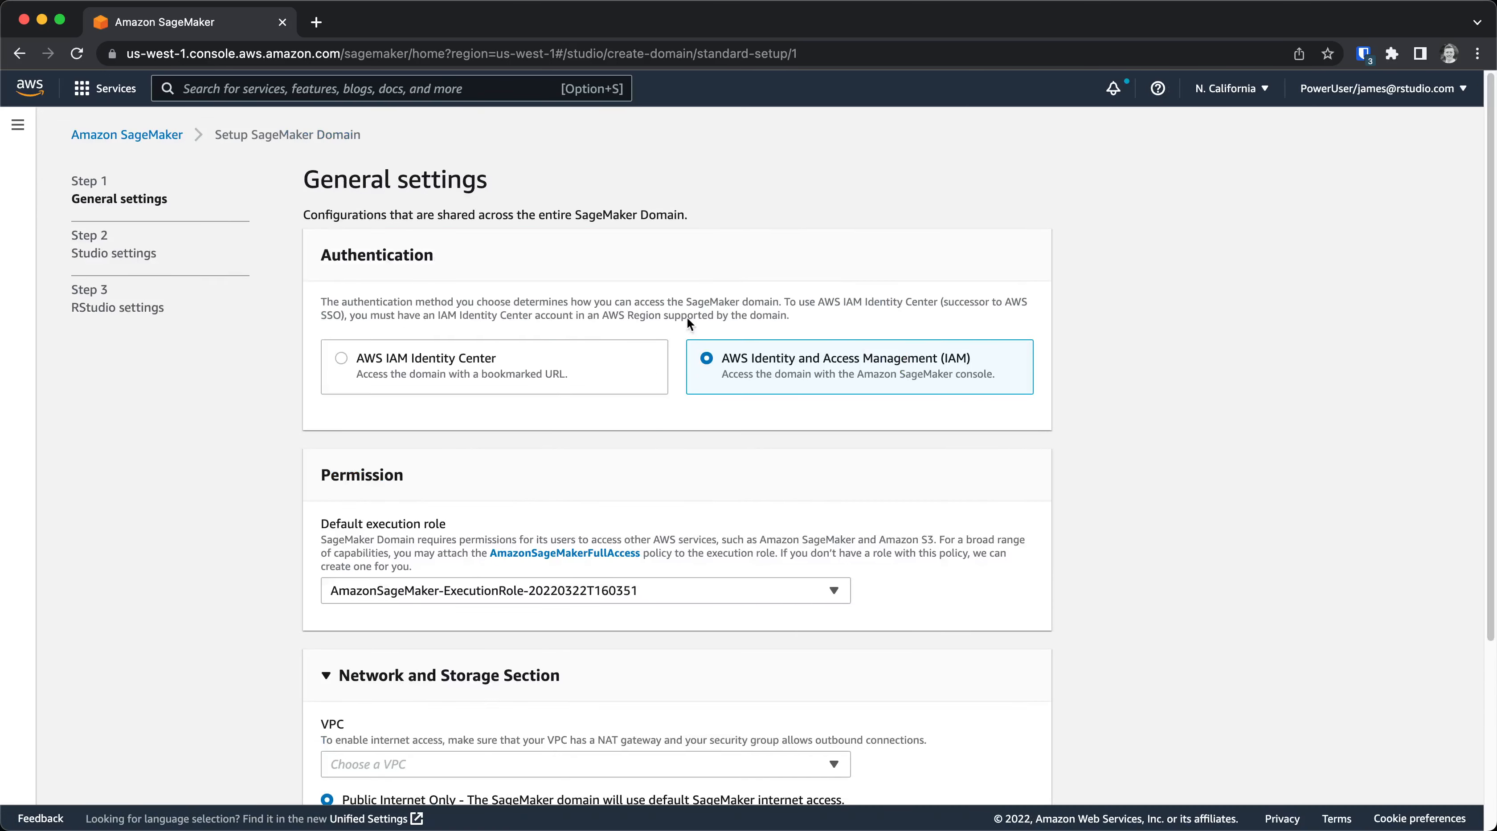
- Review the execution roles available as the domain's default execution role
scroll(649, 363, down, 3)
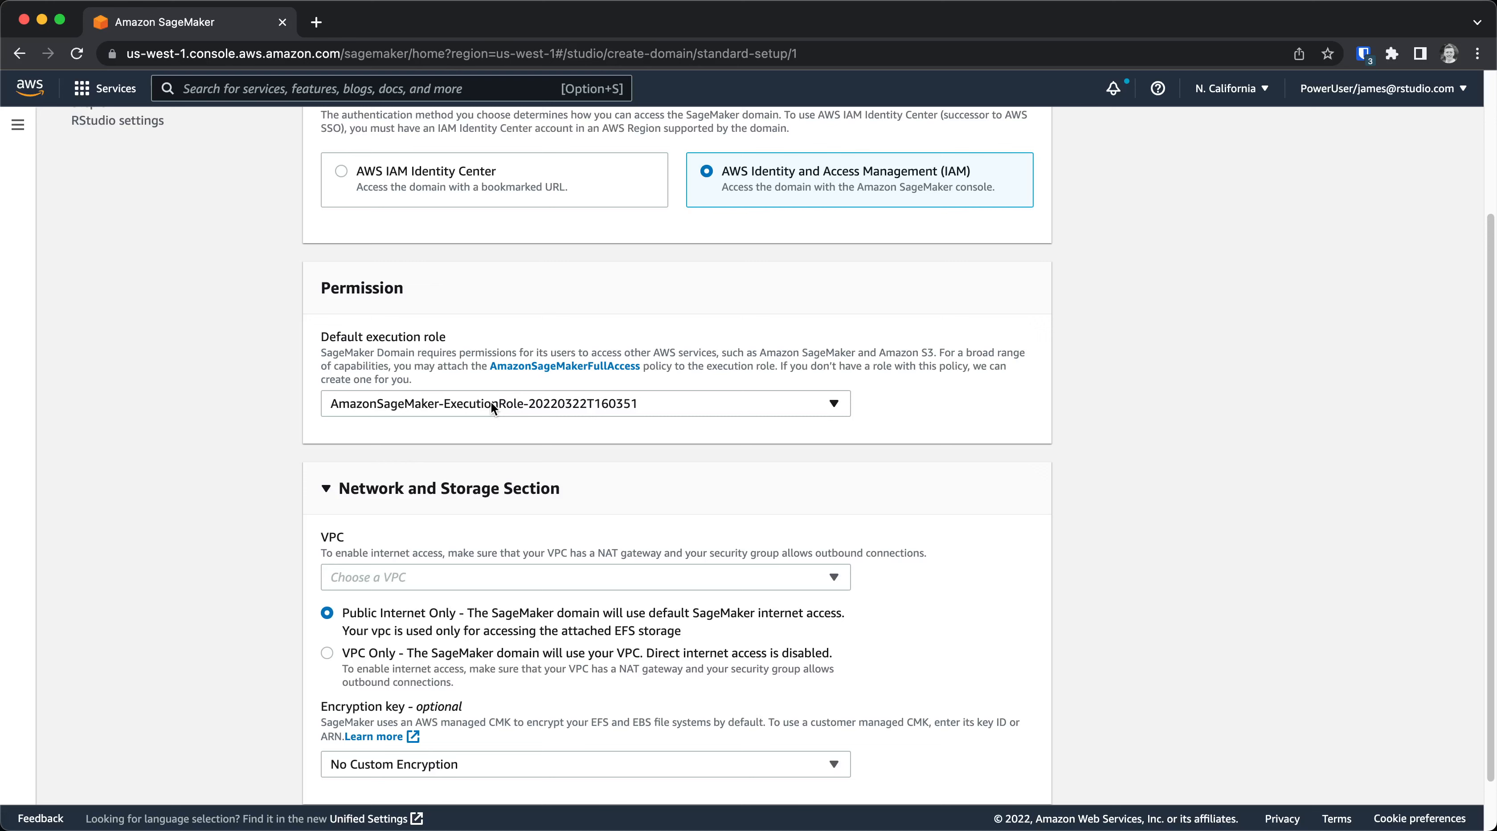
click(529, 404)
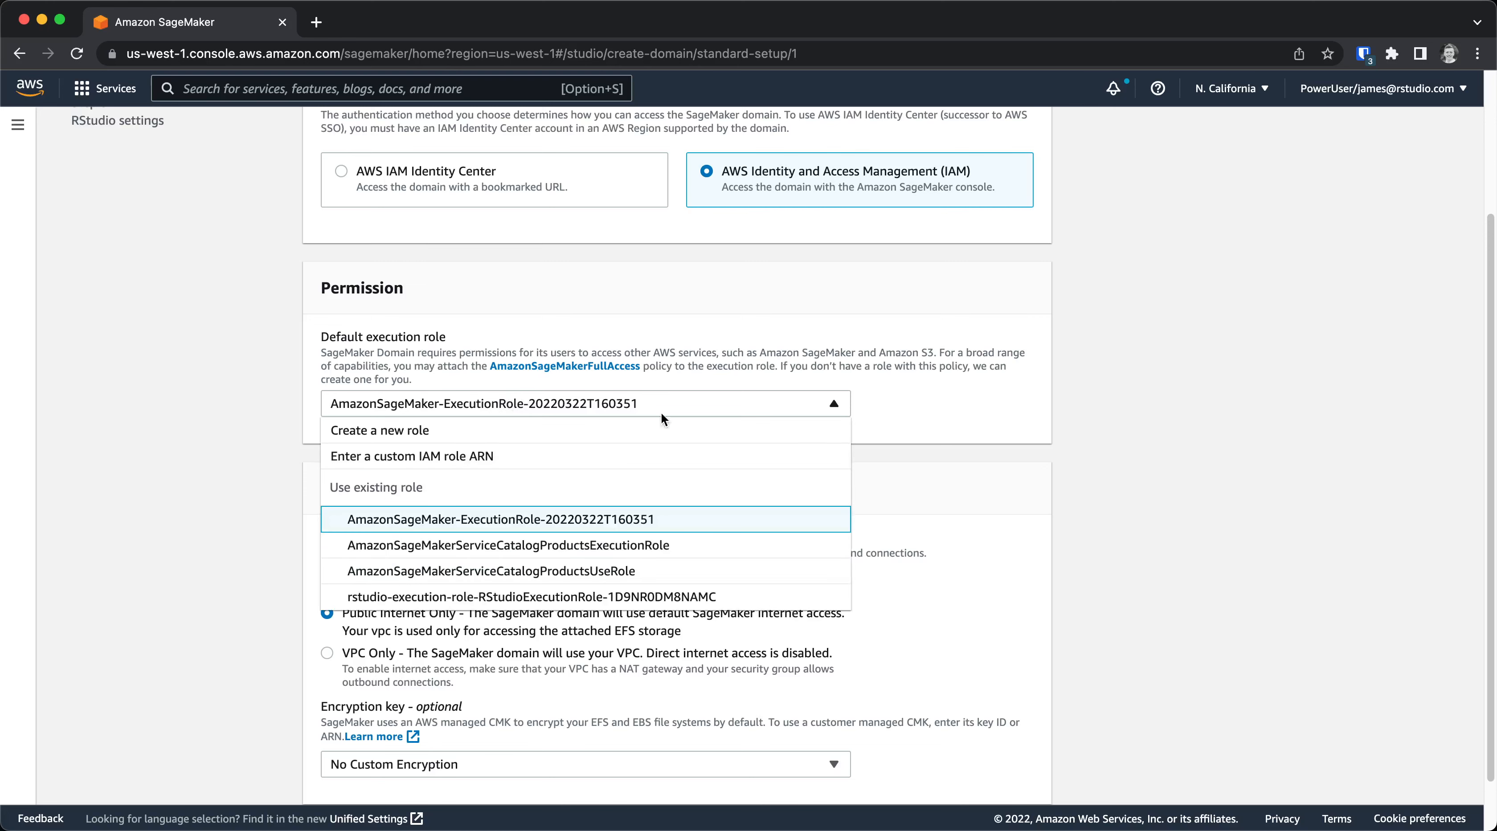
click(922, 396)
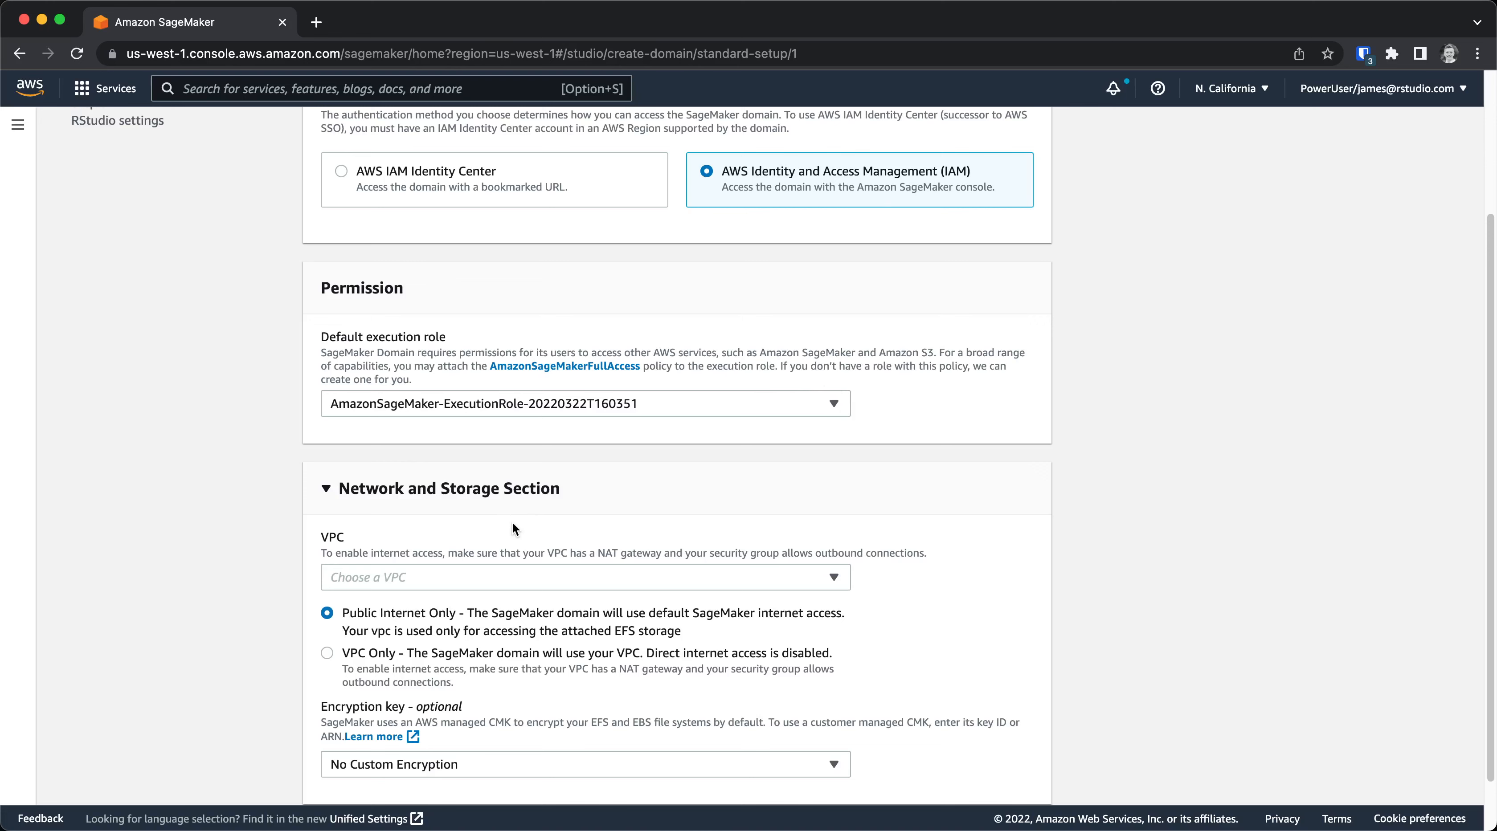
- Set the domain's network to the default VPC (172.31.0.0/16) and add the 172.31.16.0/20 subnet in us-west-1c
scroll(511, 520, down, 2)
click(422, 512)
click(392, 570)
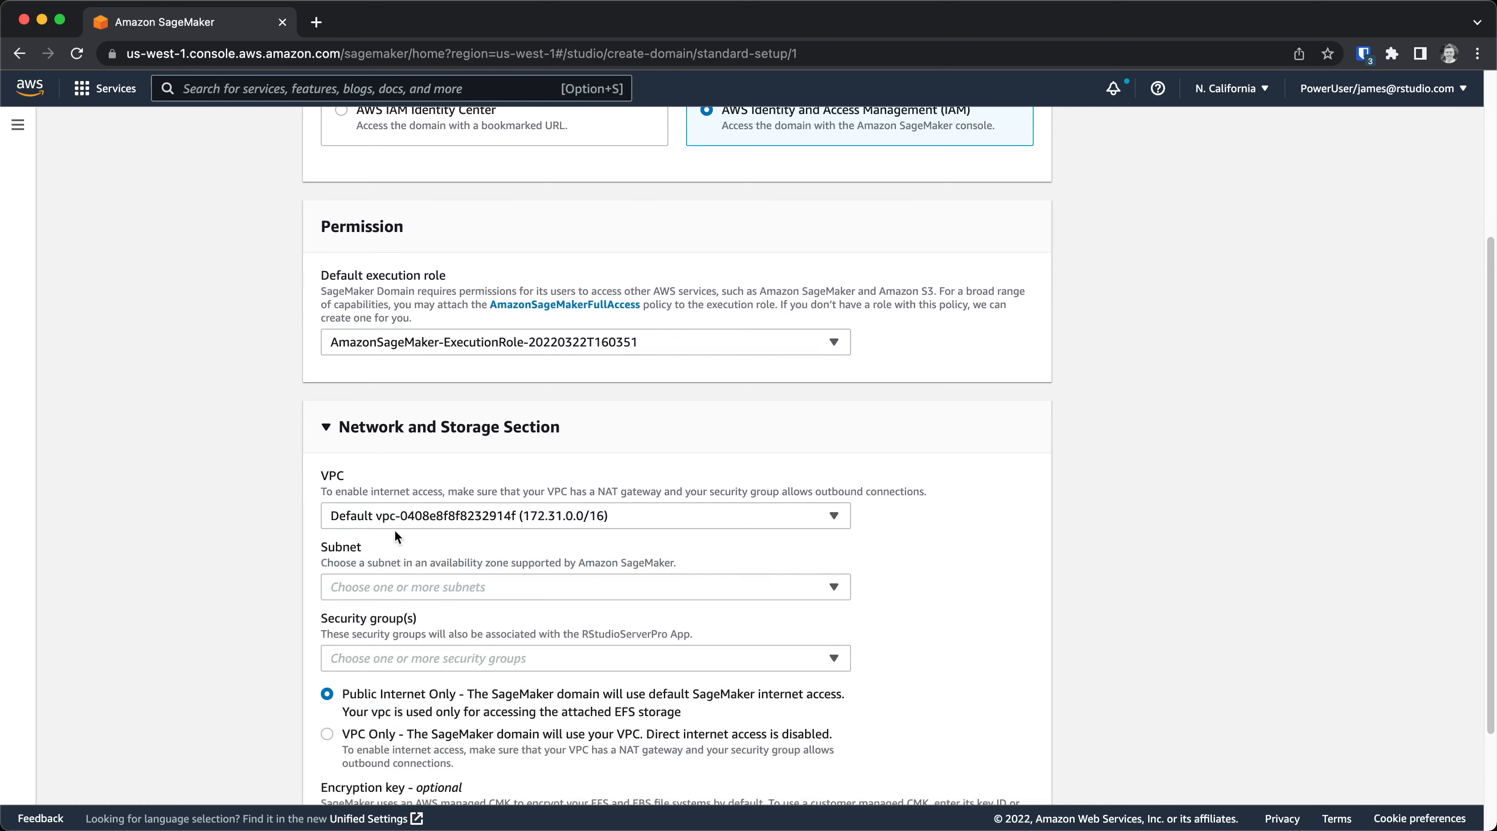
click(413, 599)
click(404, 647)
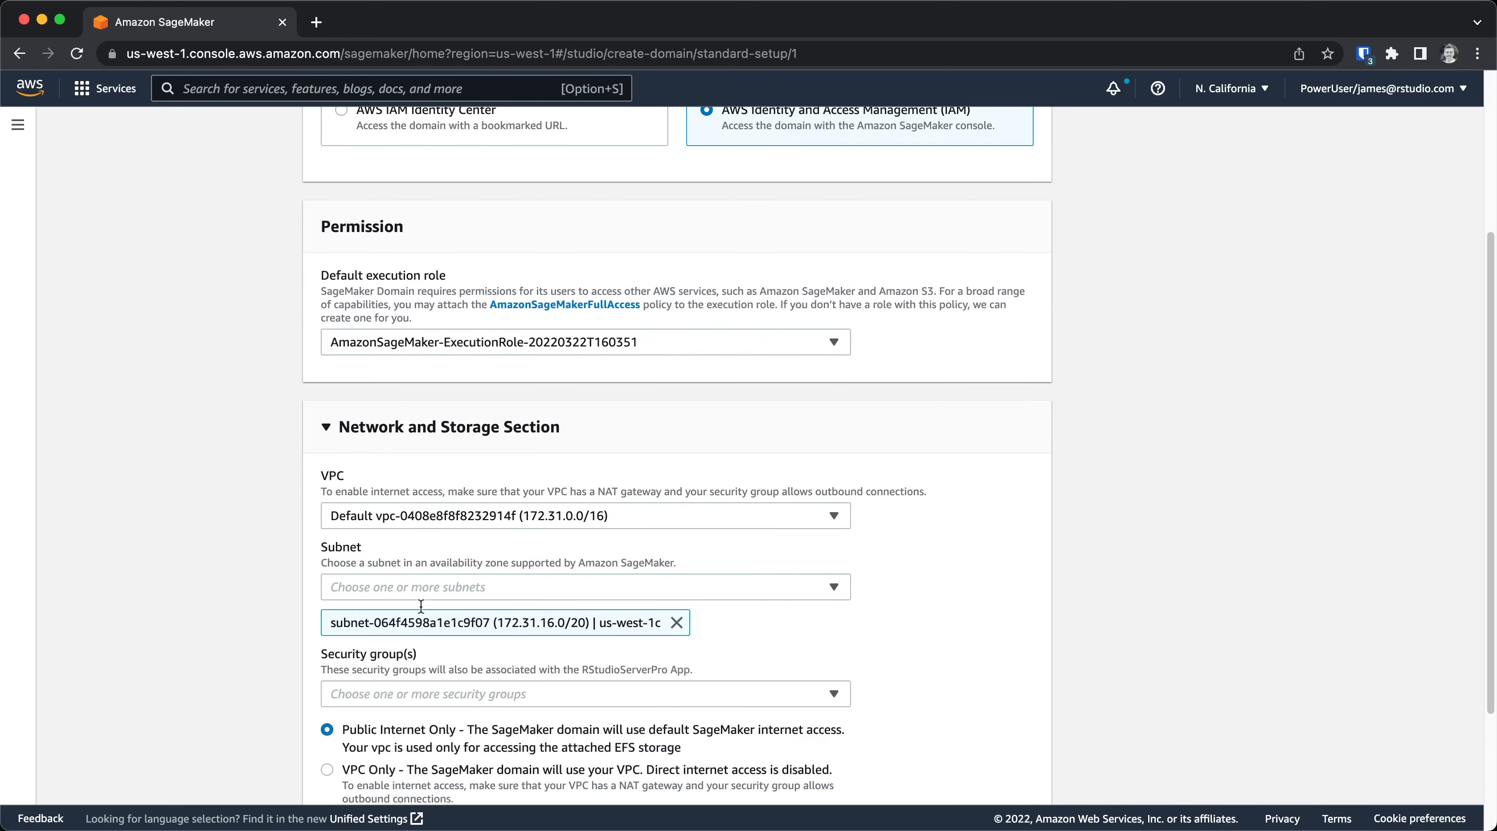
- Add the default security group, keep Public Internet Only access, and proceed to the Studio settings
scroll(549, 583, down, 1)
scroll(550, 577, down, 4)
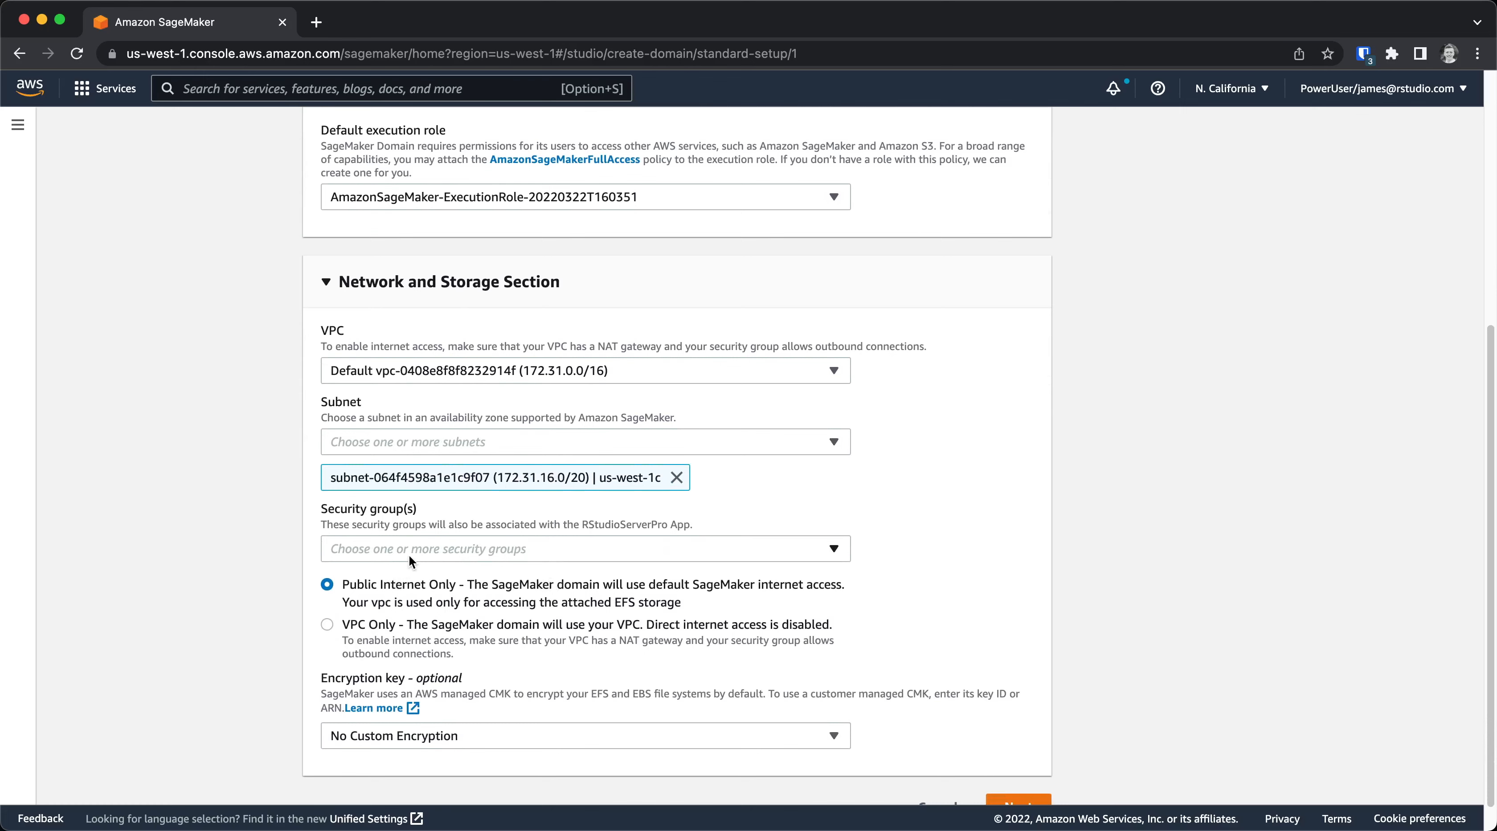
click(422, 548)
click(422, 604)
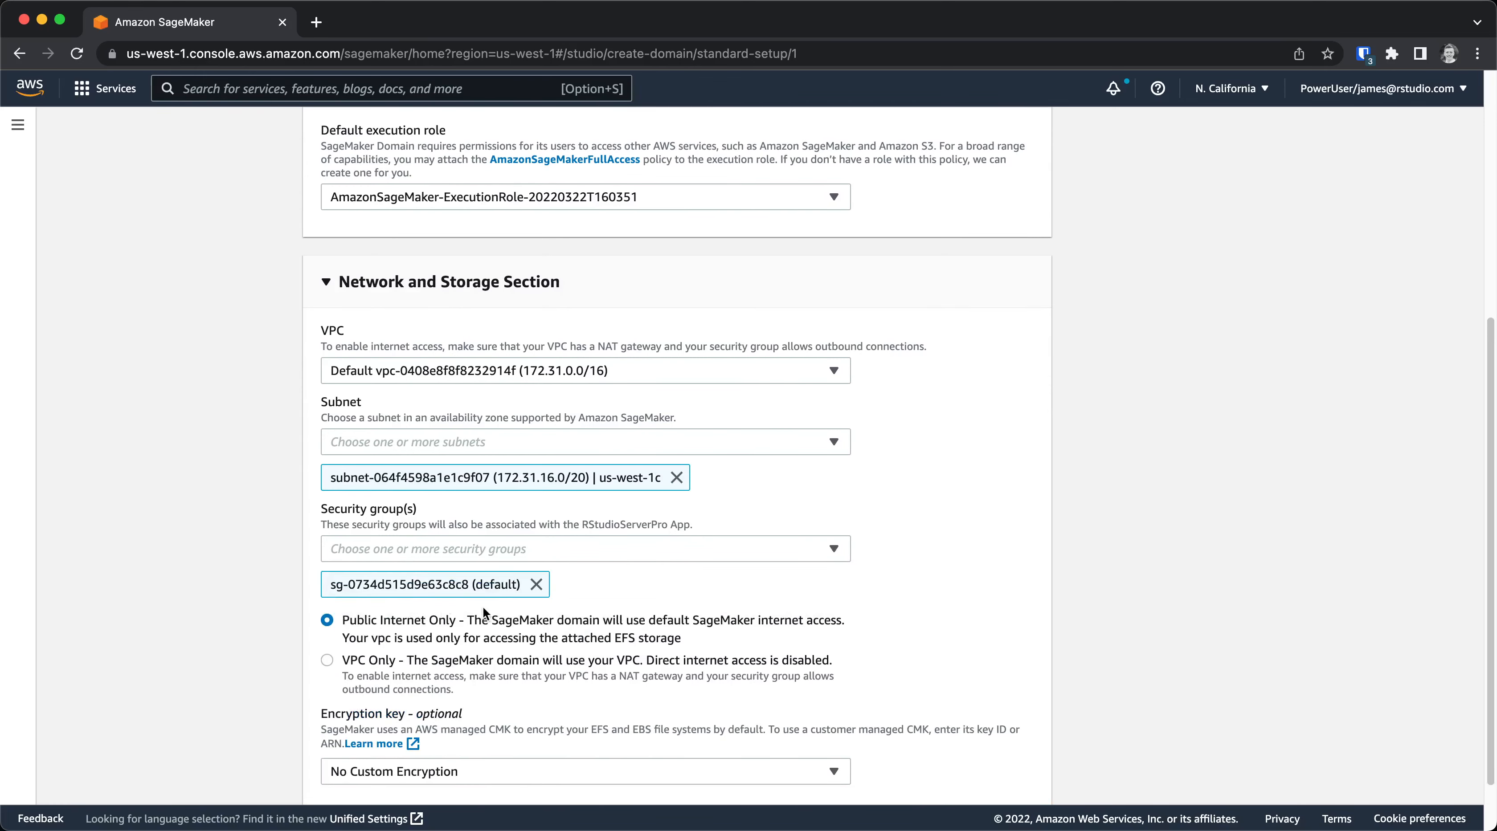
scroll(483, 607, down, 2)
click(1020, 772)
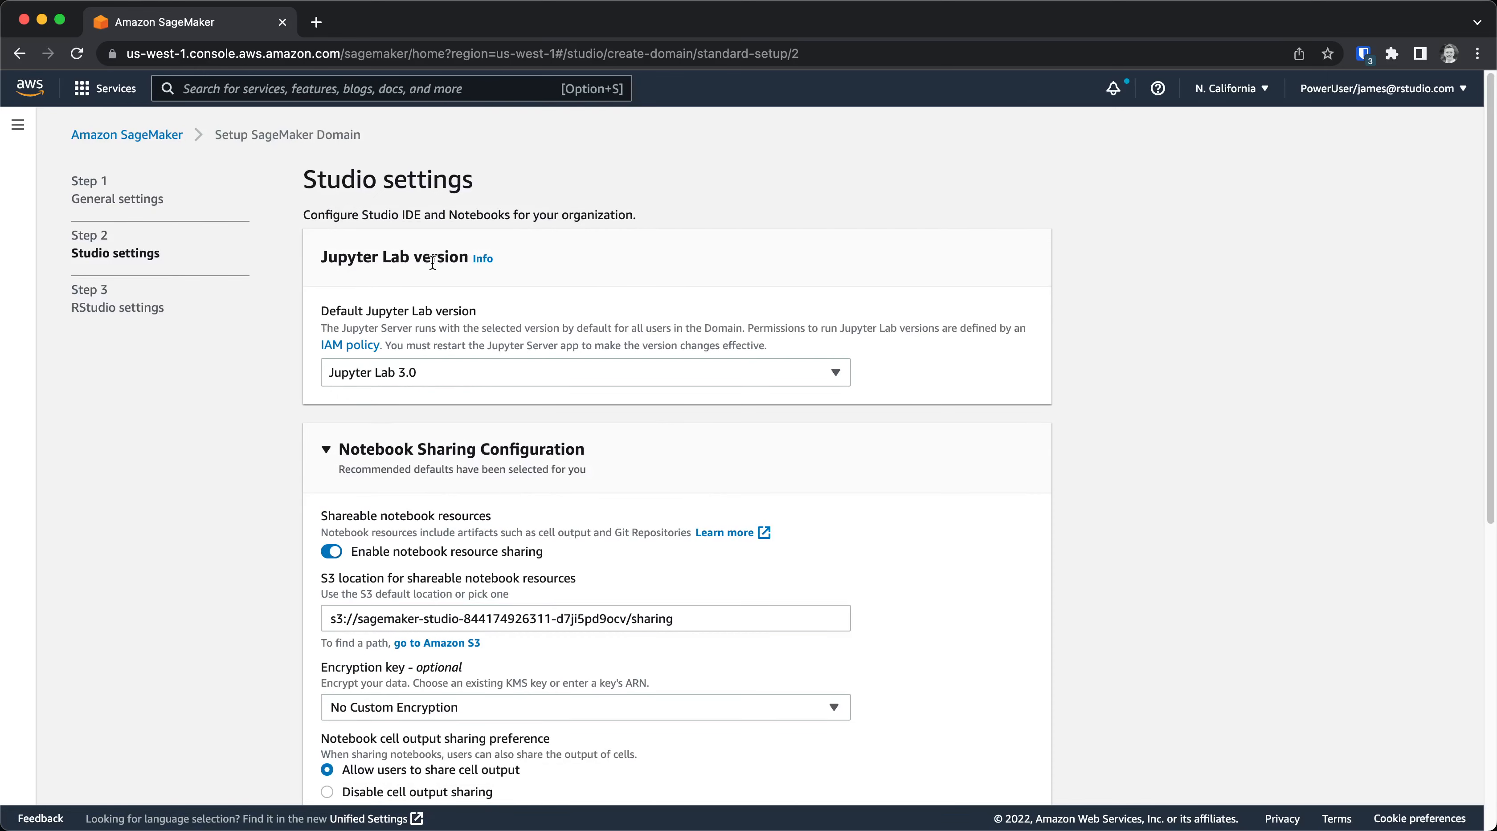
- Review and accept the default Studio settings, and proceed to the RStudio settings
scroll(649, 472, down, 3)
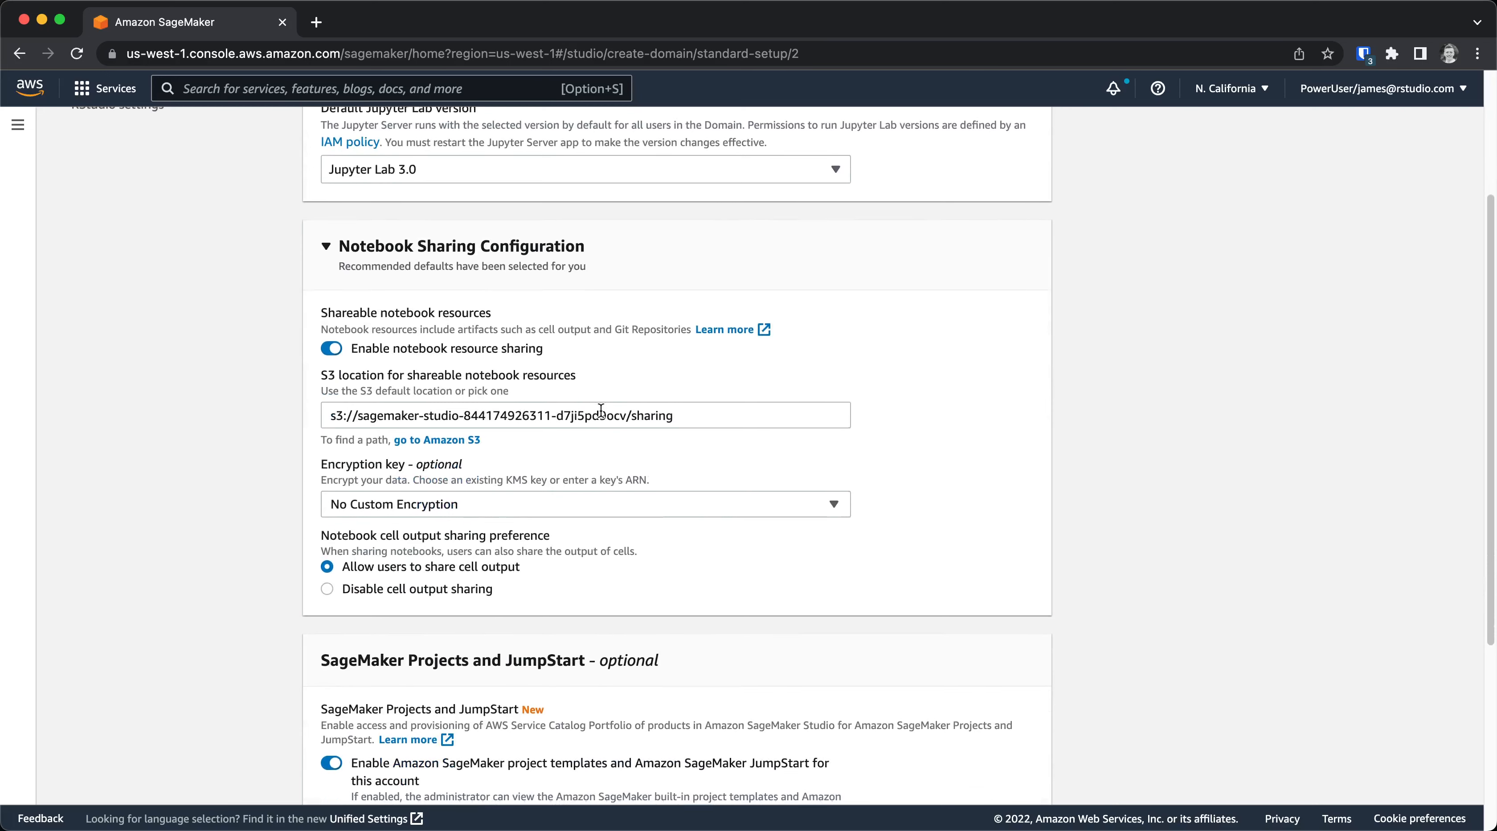
scroll(600, 411, down, 5)
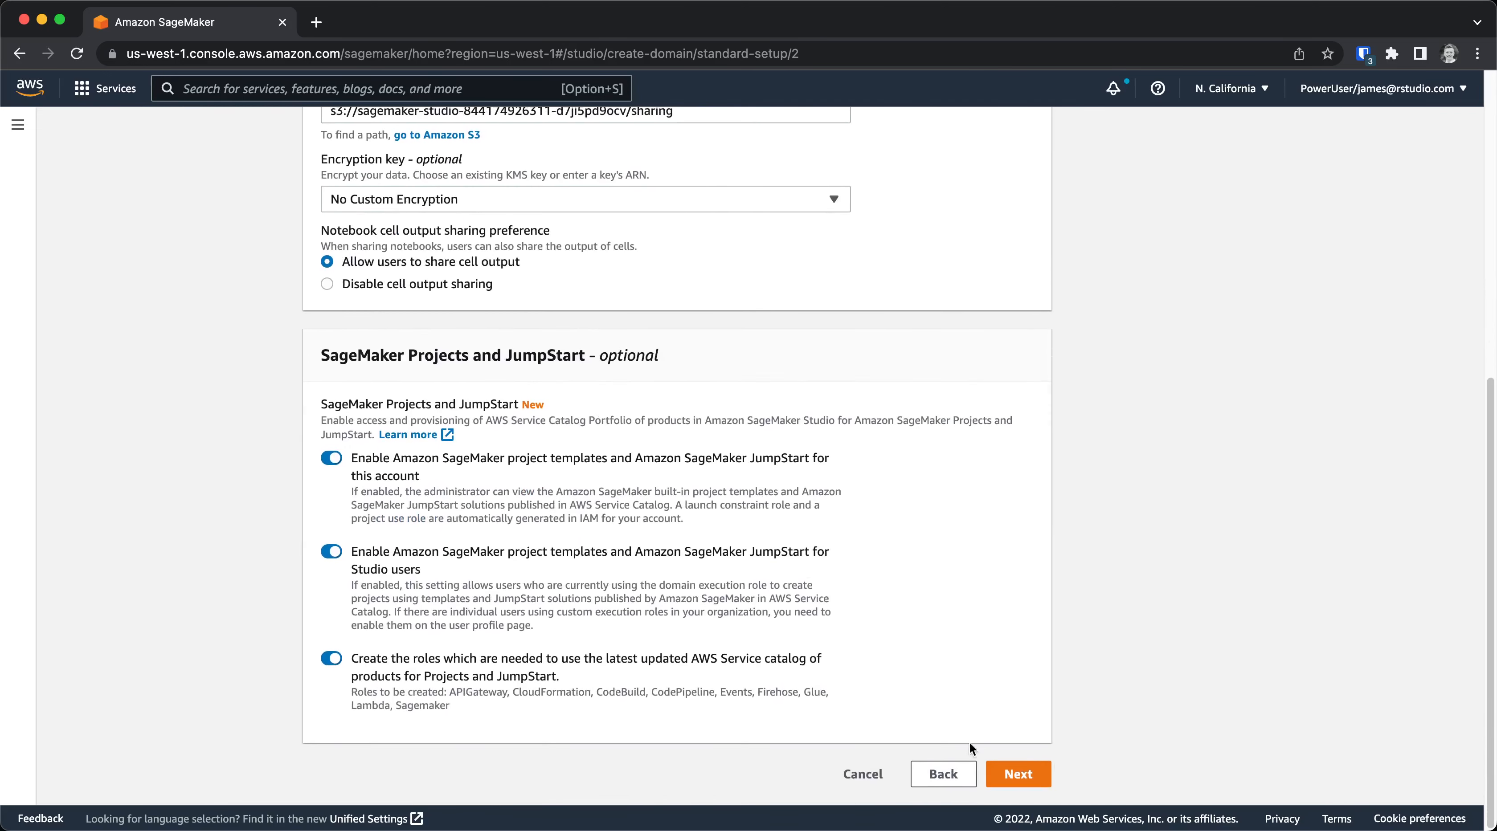
click(1035, 773)
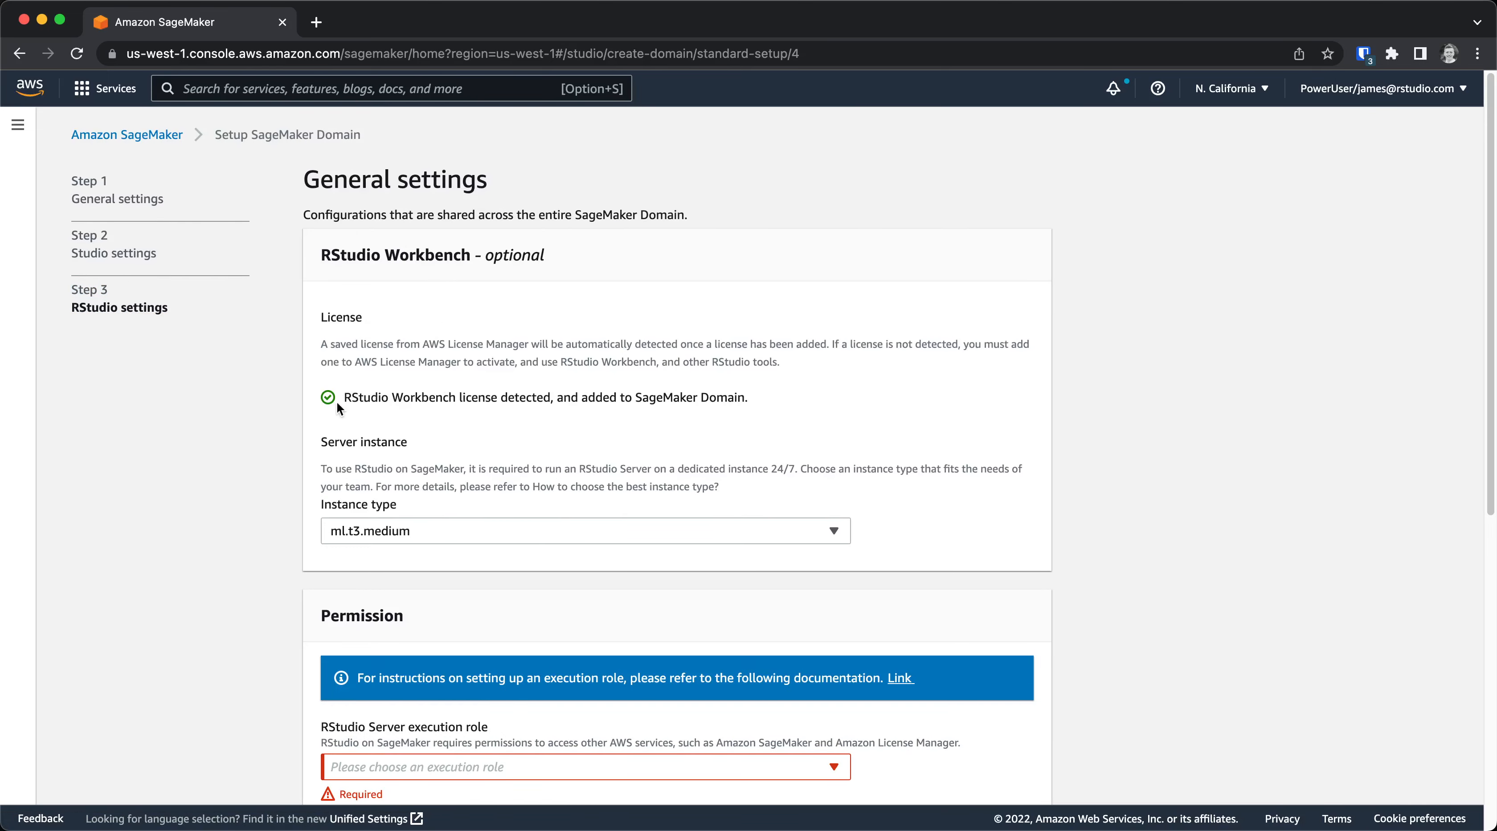
- Check the RStudio Workbench license notice and set the RStudio Server execution role to rstudio-execution-role-RStudioExecutionRole-1D9NR0DM8NAMC
drag(339, 400, 773, 405)
click(785, 401)
scroll(452, 521, down, 10)
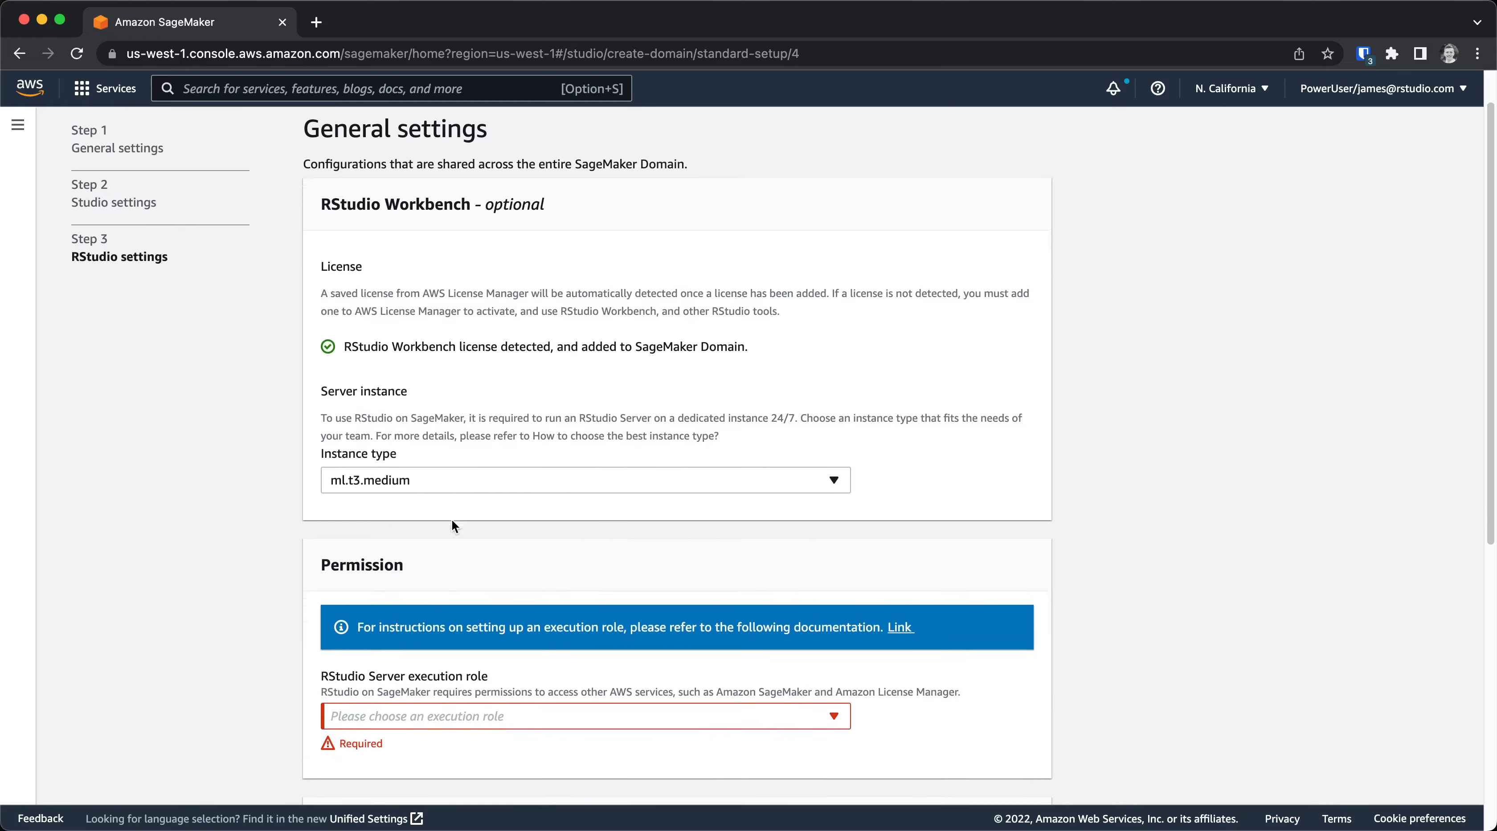
click(424, 282)
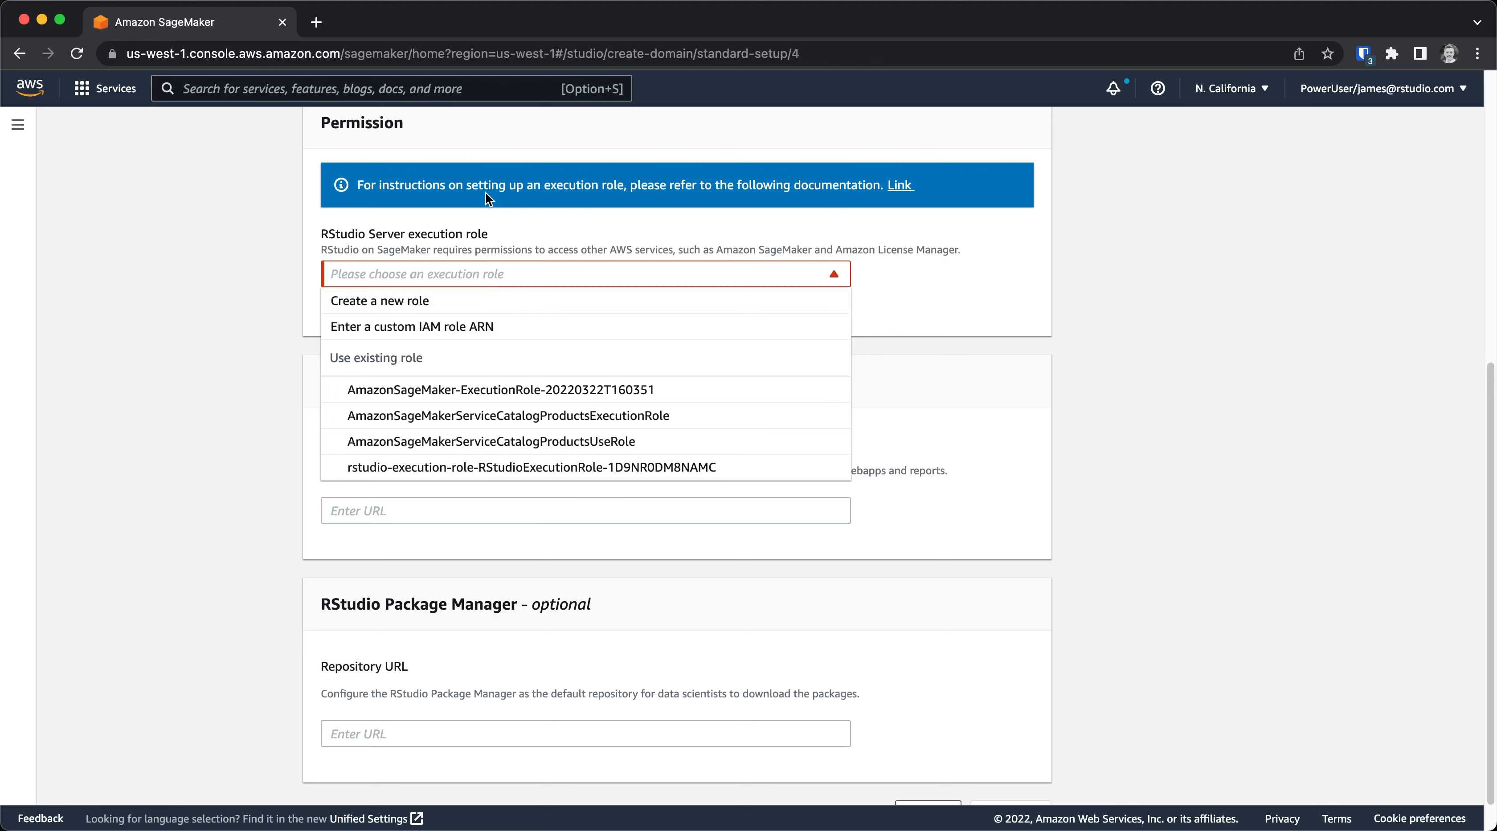
click(507, 469)
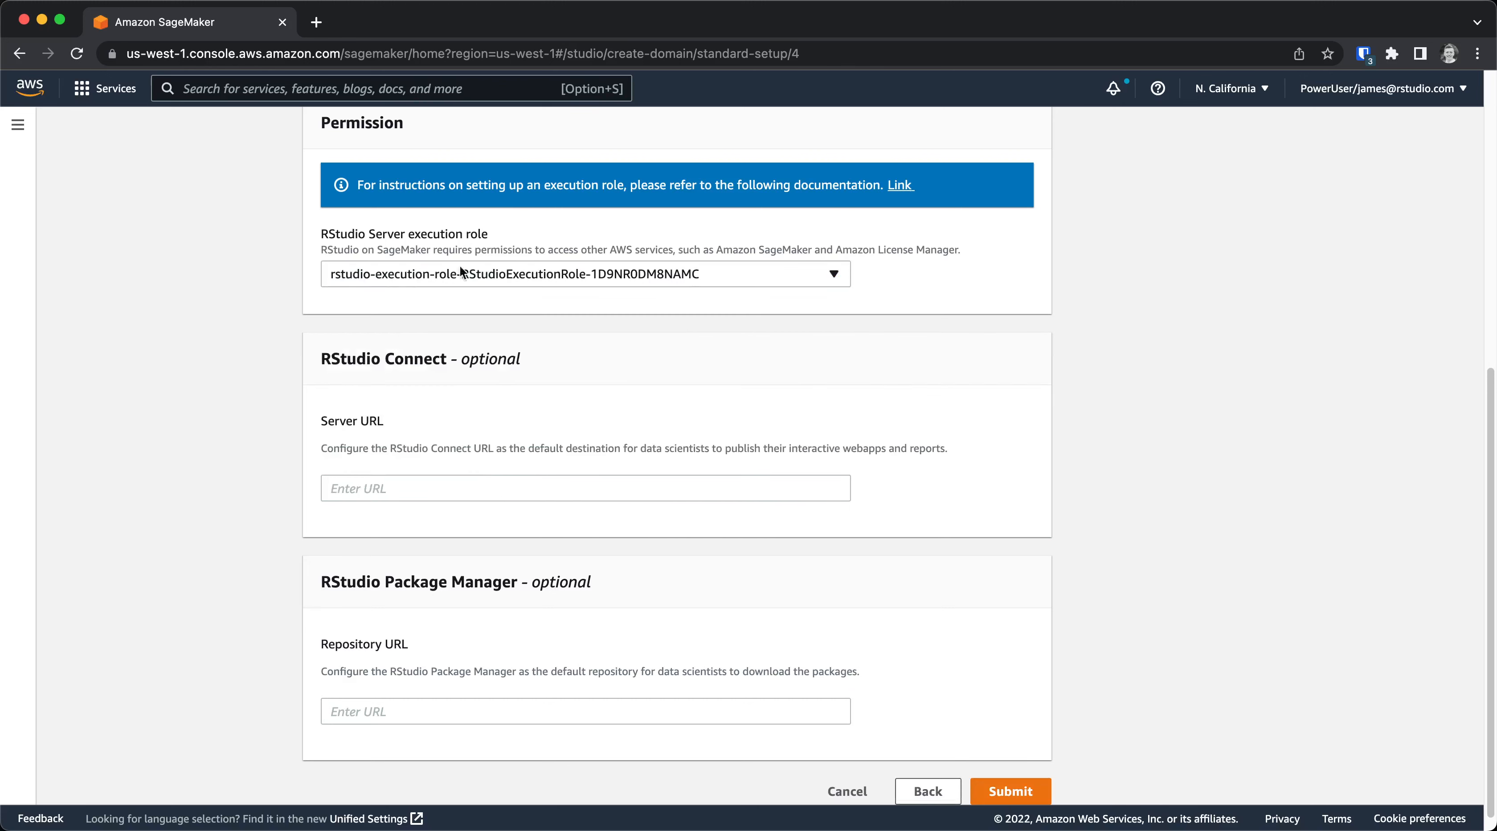
click(379, 482)
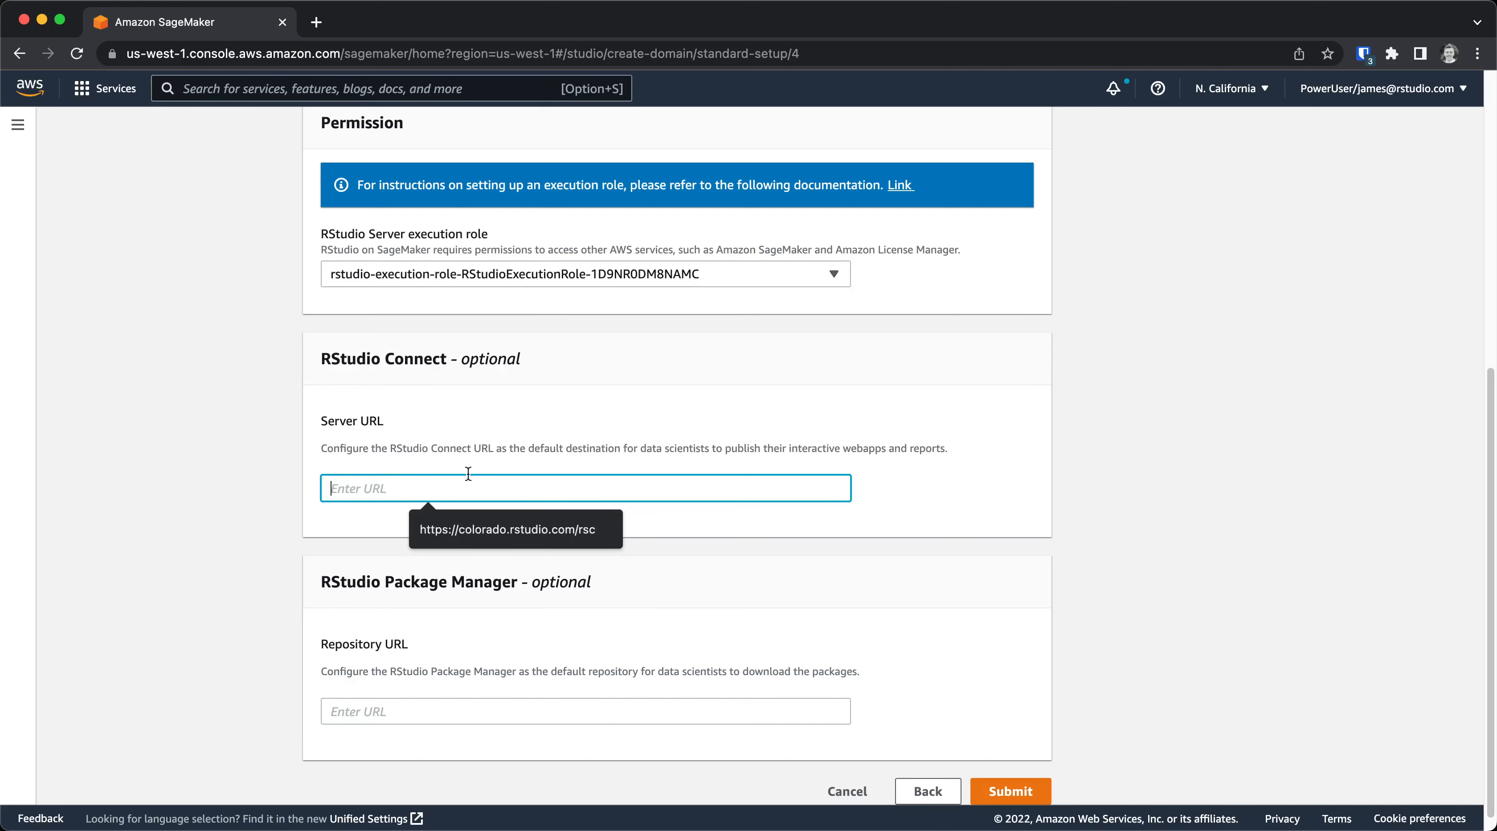
click(507, 529)
click(363, 712)
click(521, 748)
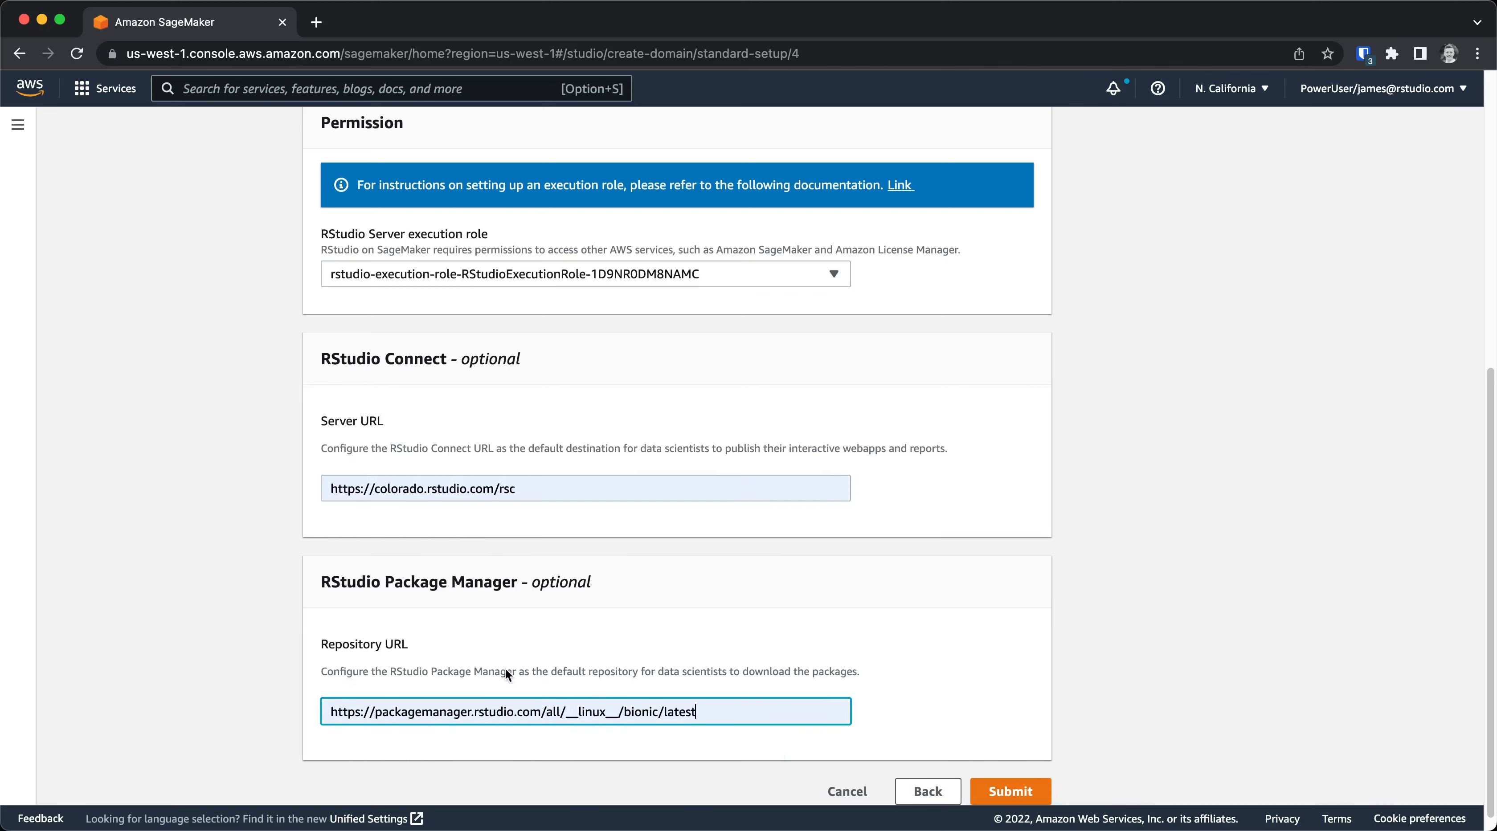
click(535, 489)
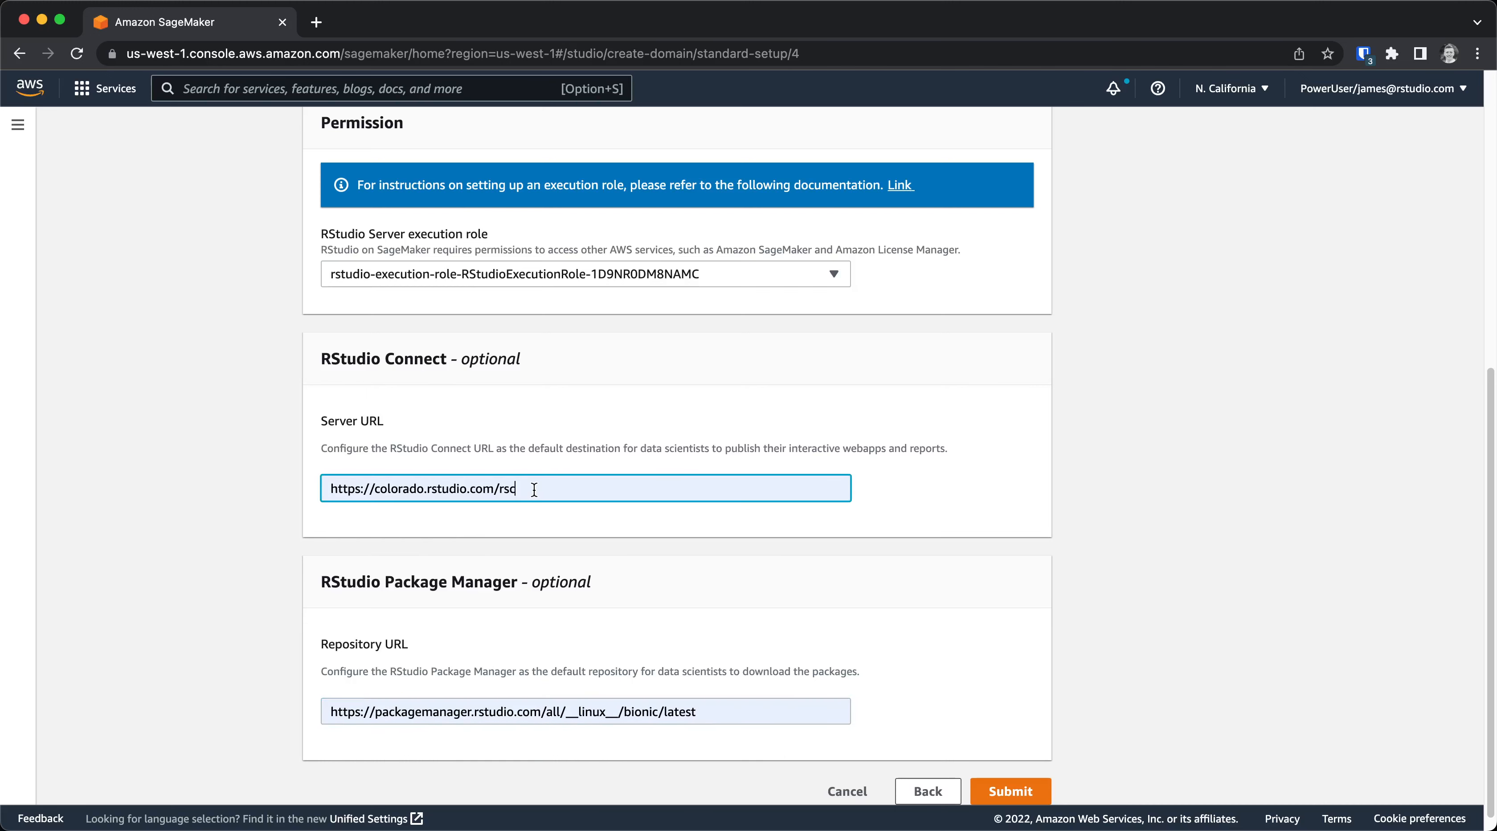
click(708, 717)
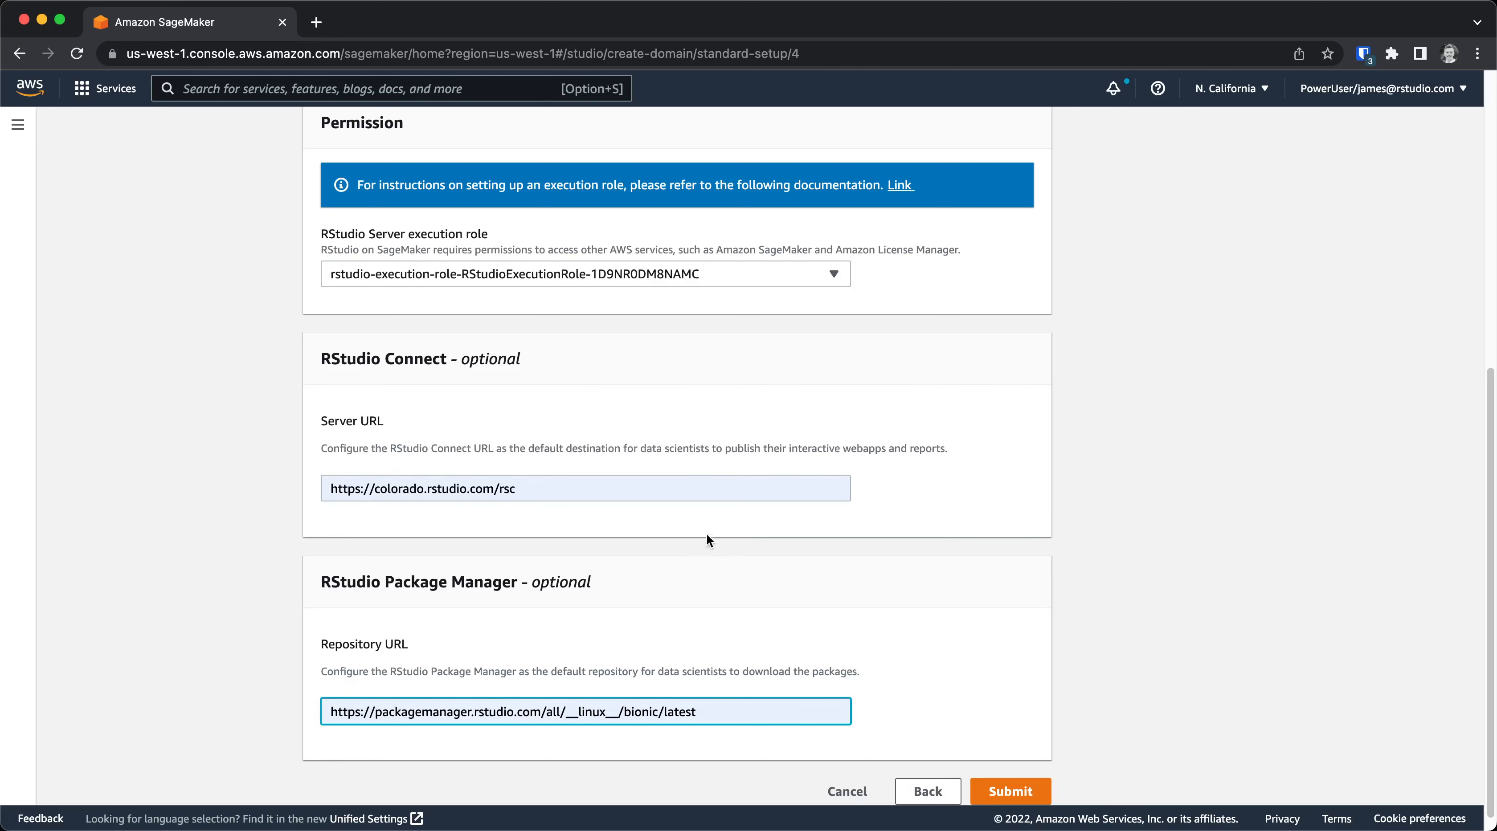
- Review the completed RStudio settings and submit the SageMaker Domain for creation
scroll(814, 512, up, 15)
scroll(706, 576, down, 15)
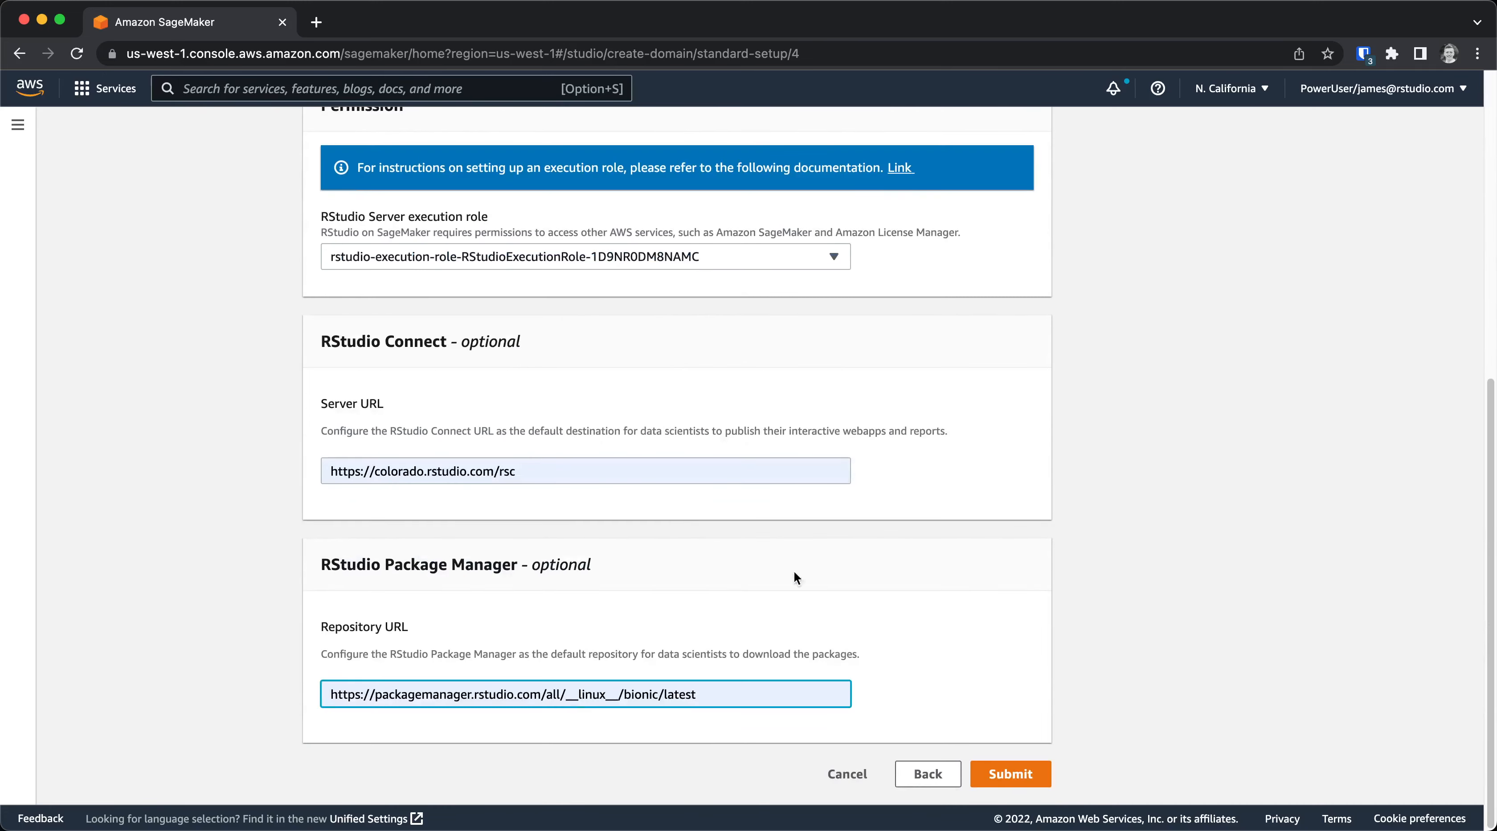
click(1015, 772)
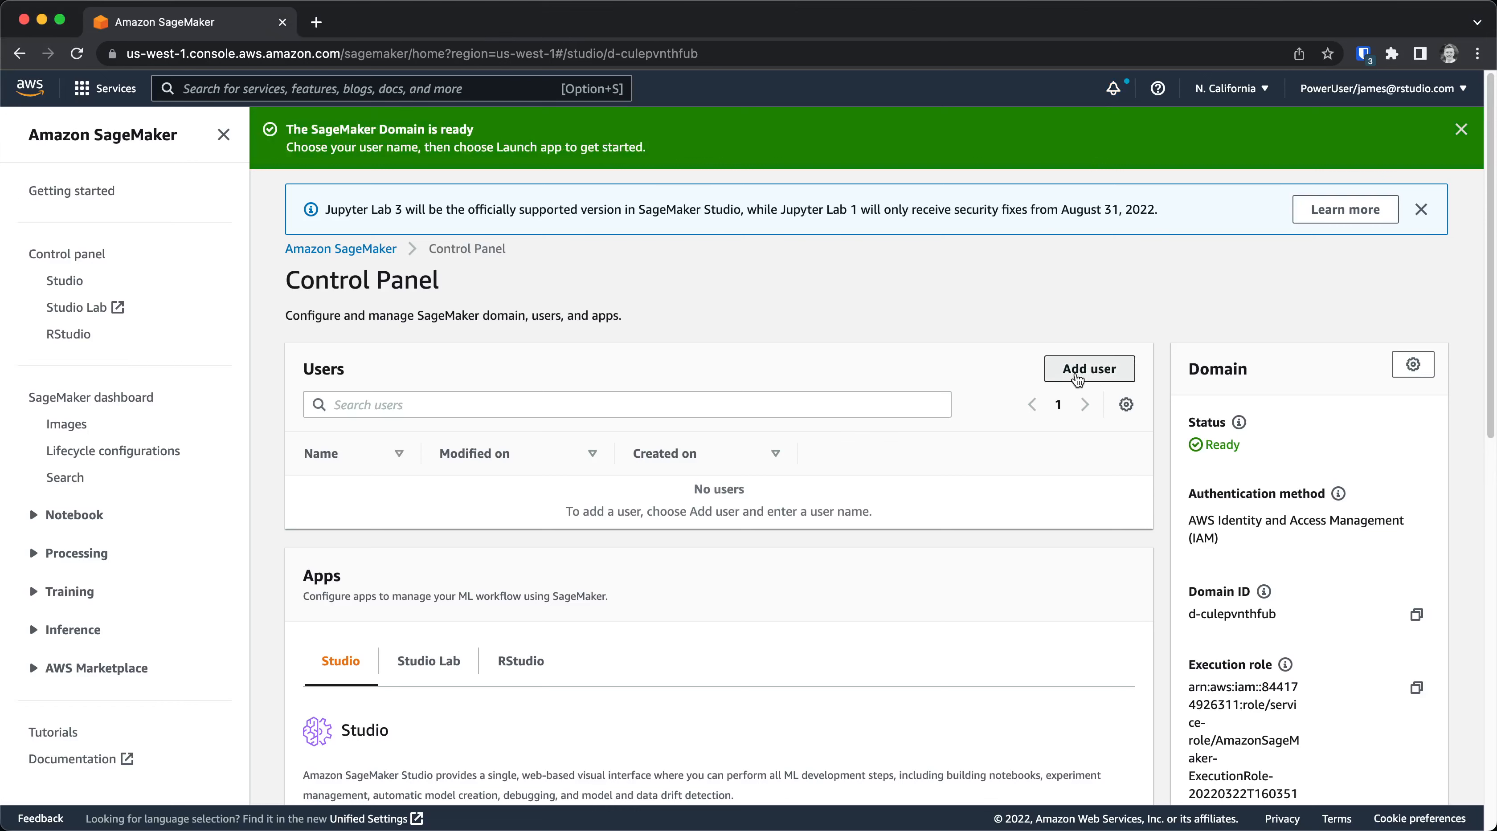
- Start a user profile with the user's first name as its name, and accept the default execution role and Studio settings
click(1094, 369)
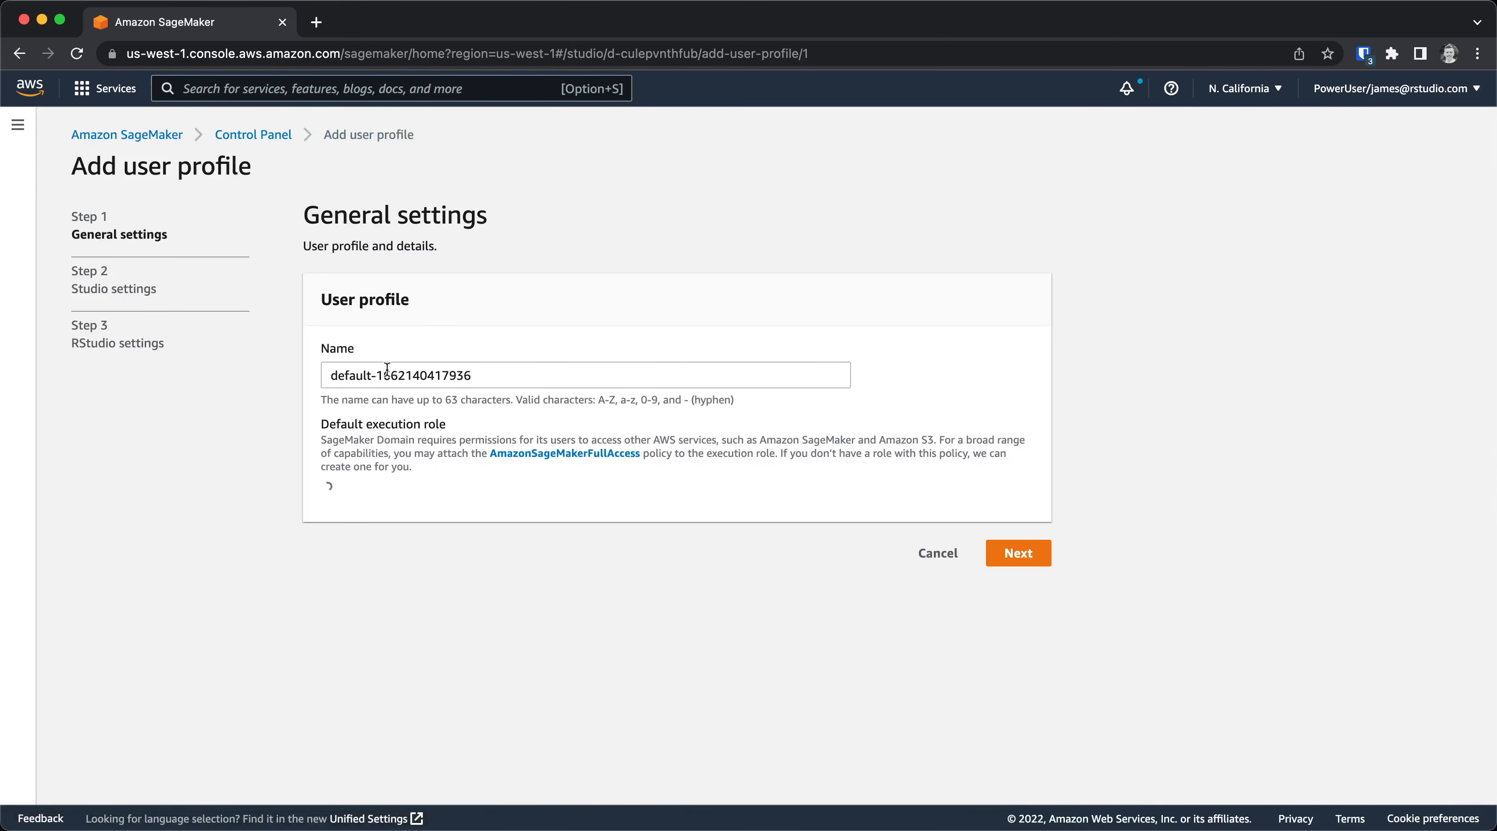
drag(523, 372, 239, 364)
key(BackSpace)
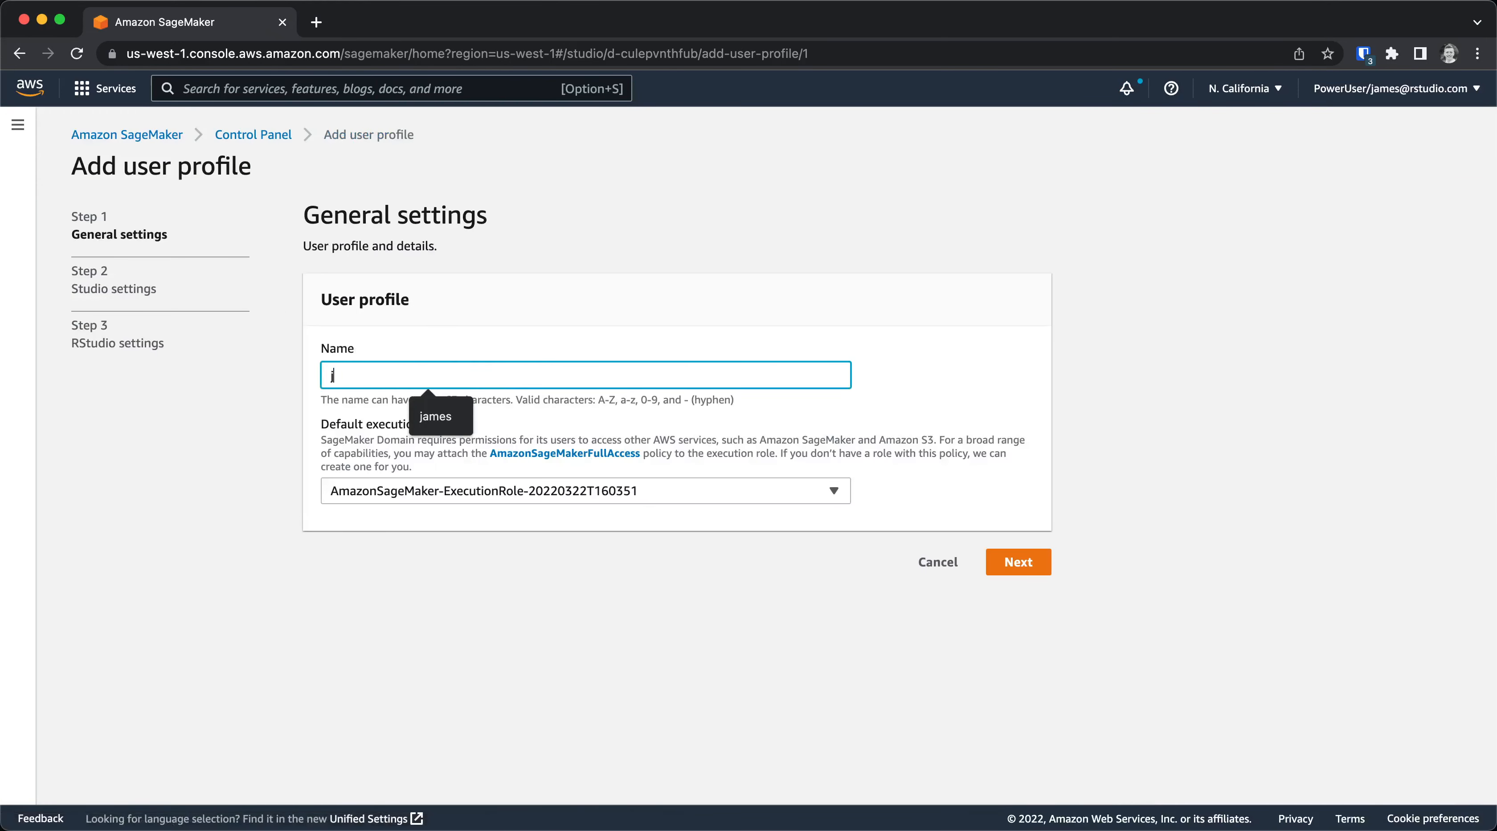
text(james)
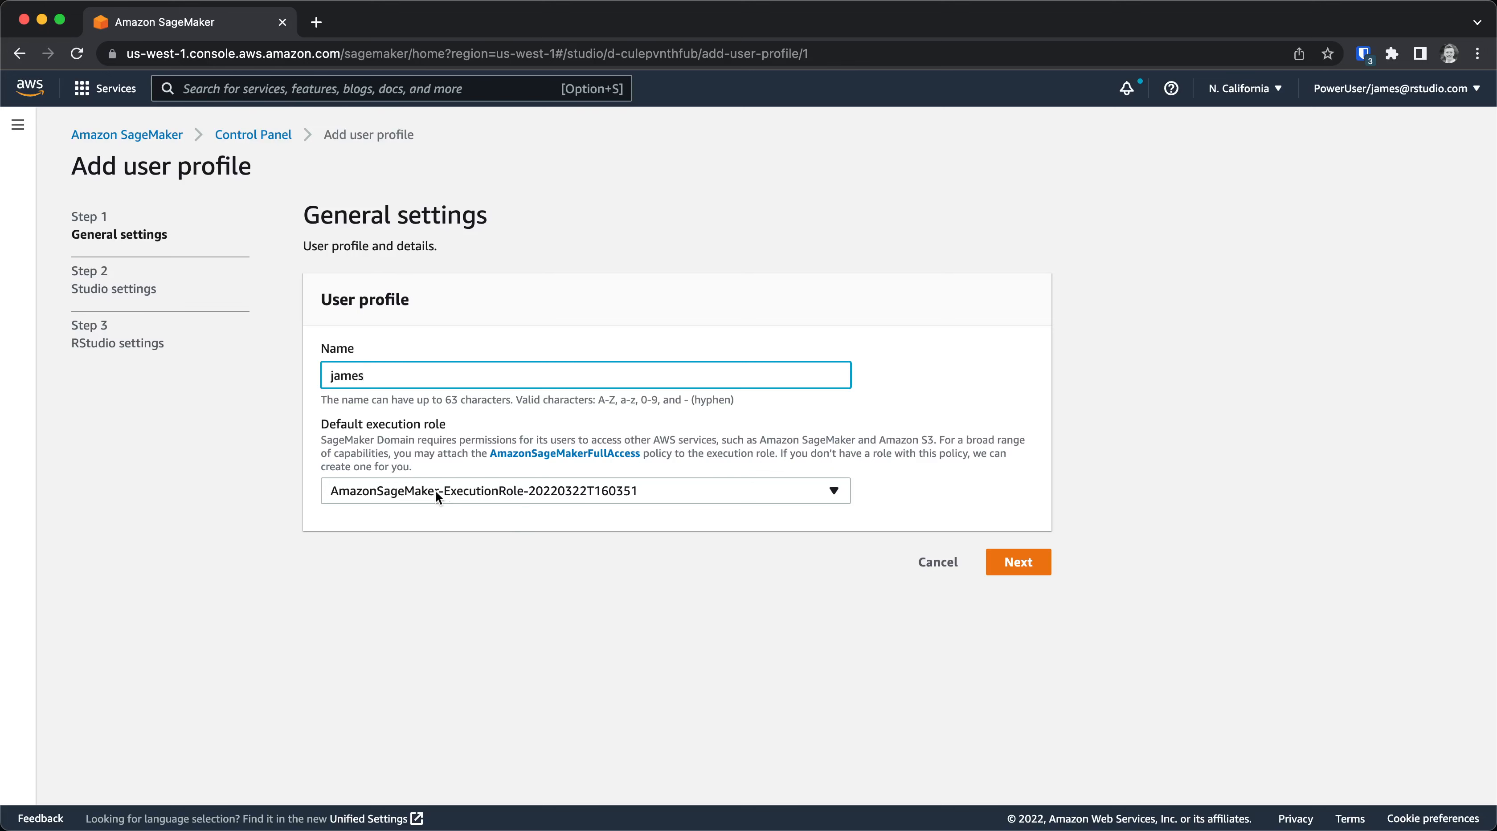
click(1039, 562)
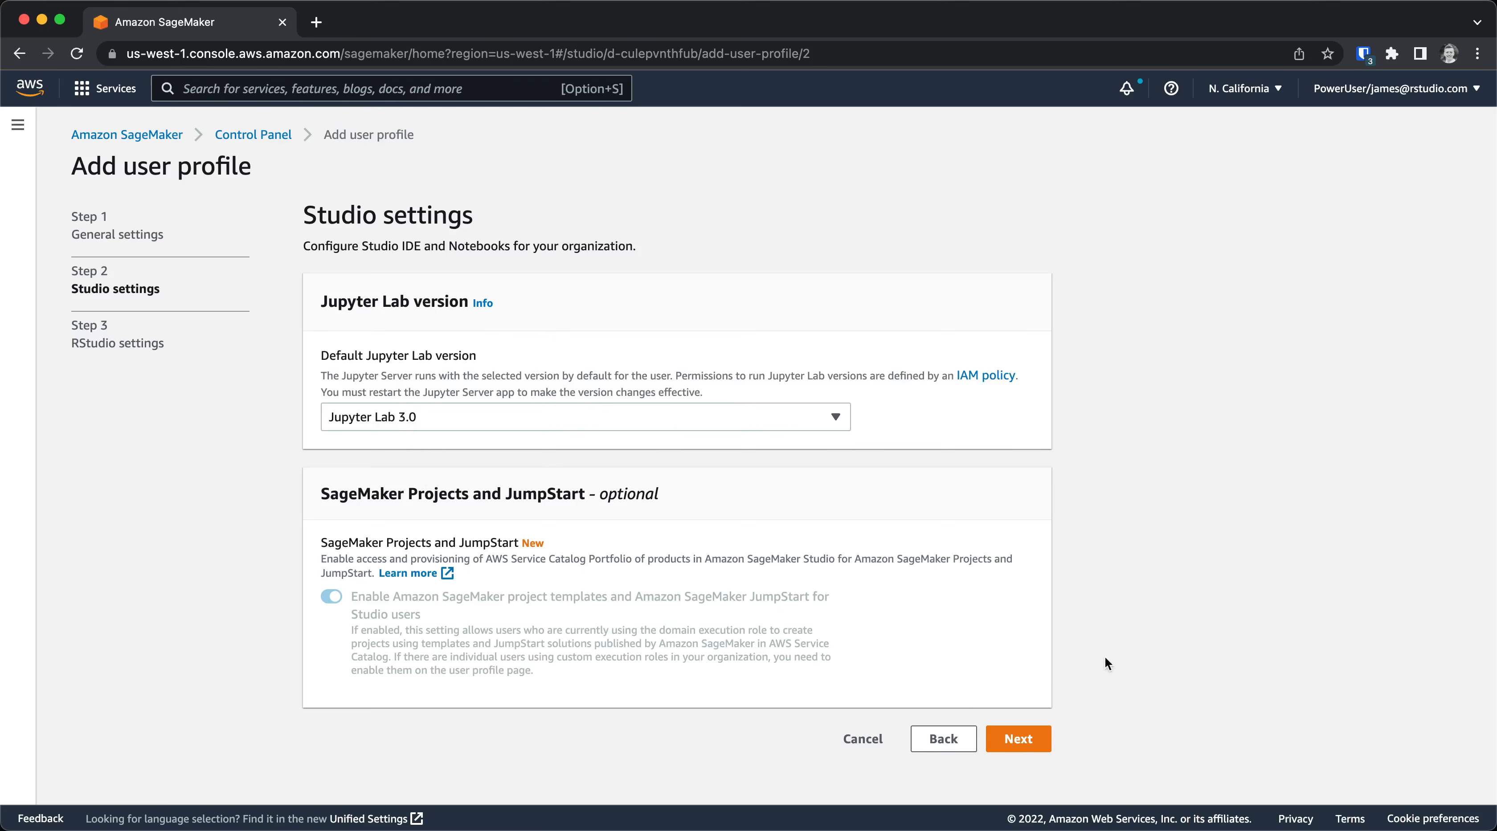
click(1045, 744)
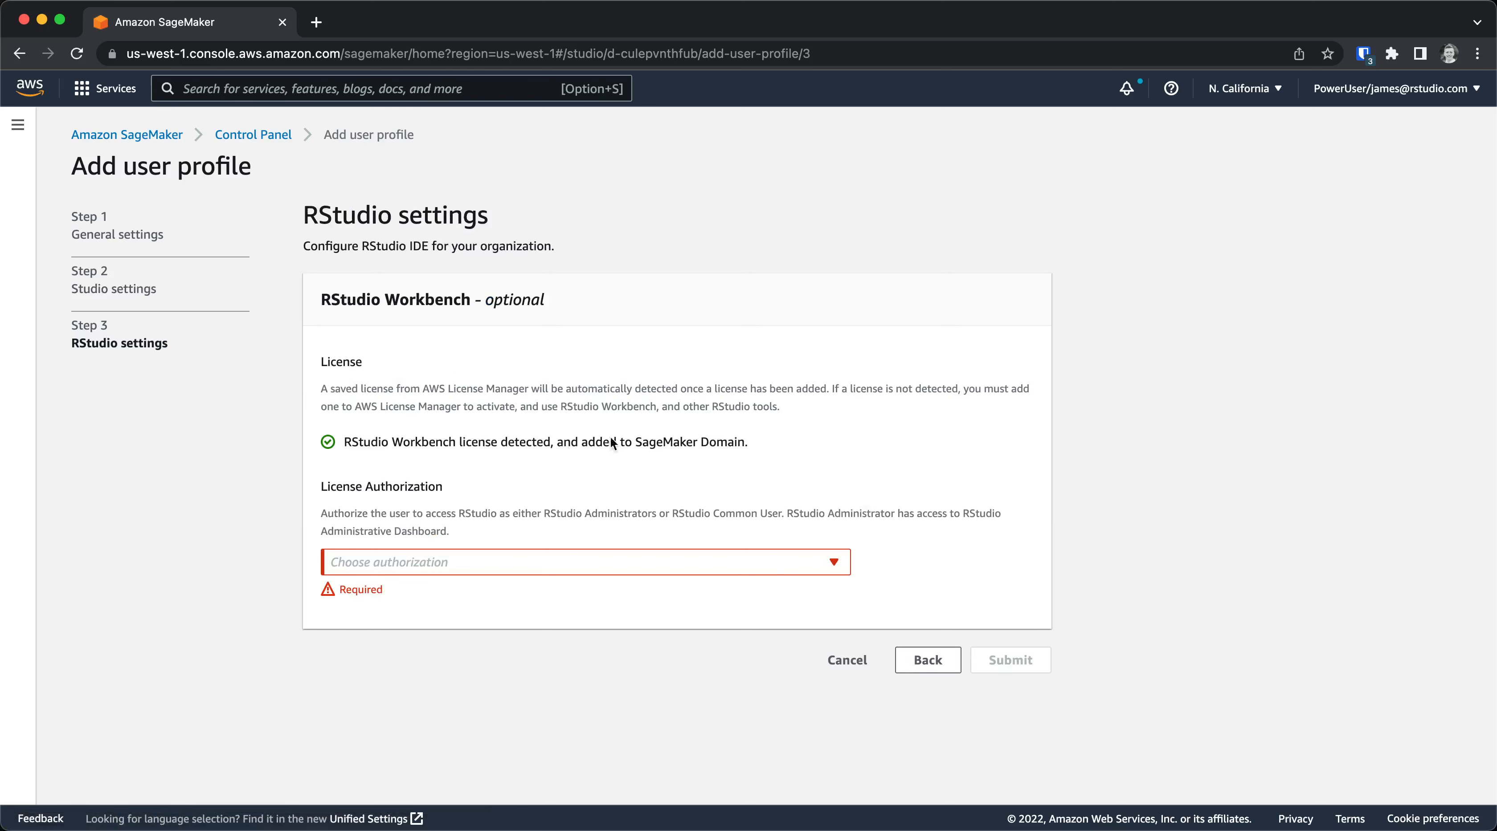
- Authorize the user profile as RStudio Admin and submit it for creation
click(401, 559)
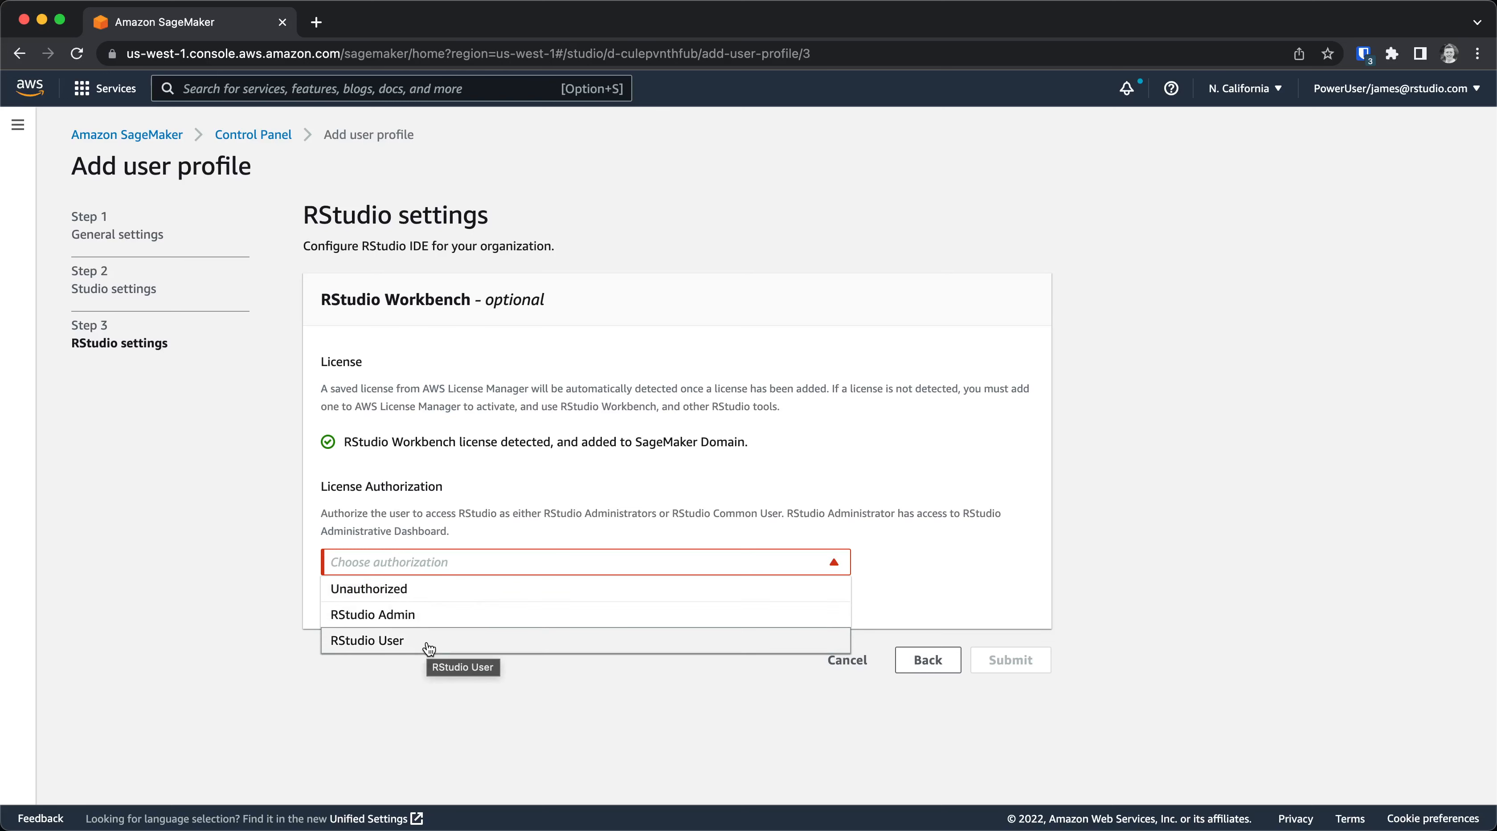
click(428, 616)
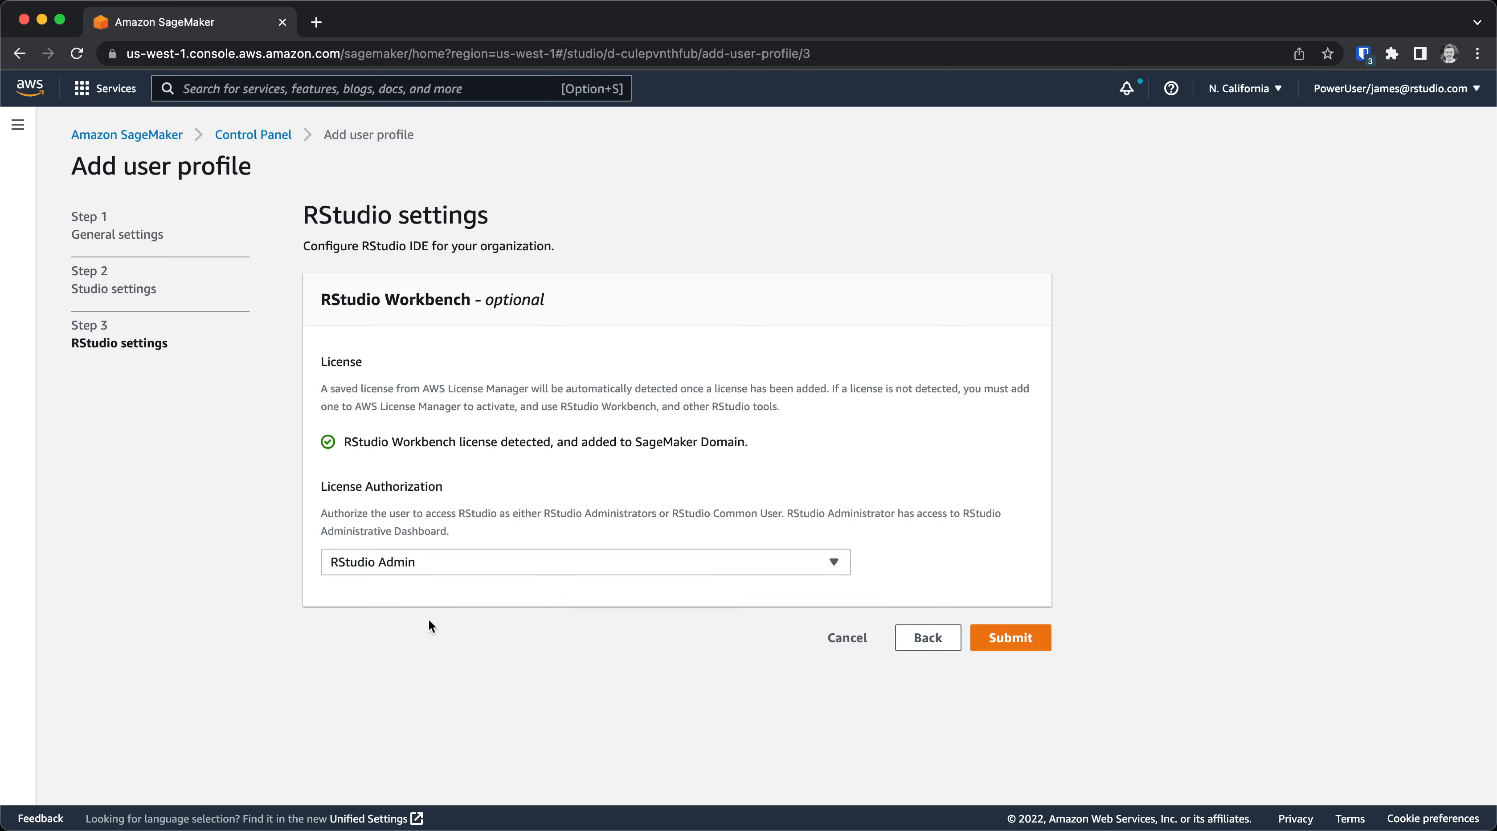
click(980, 635)
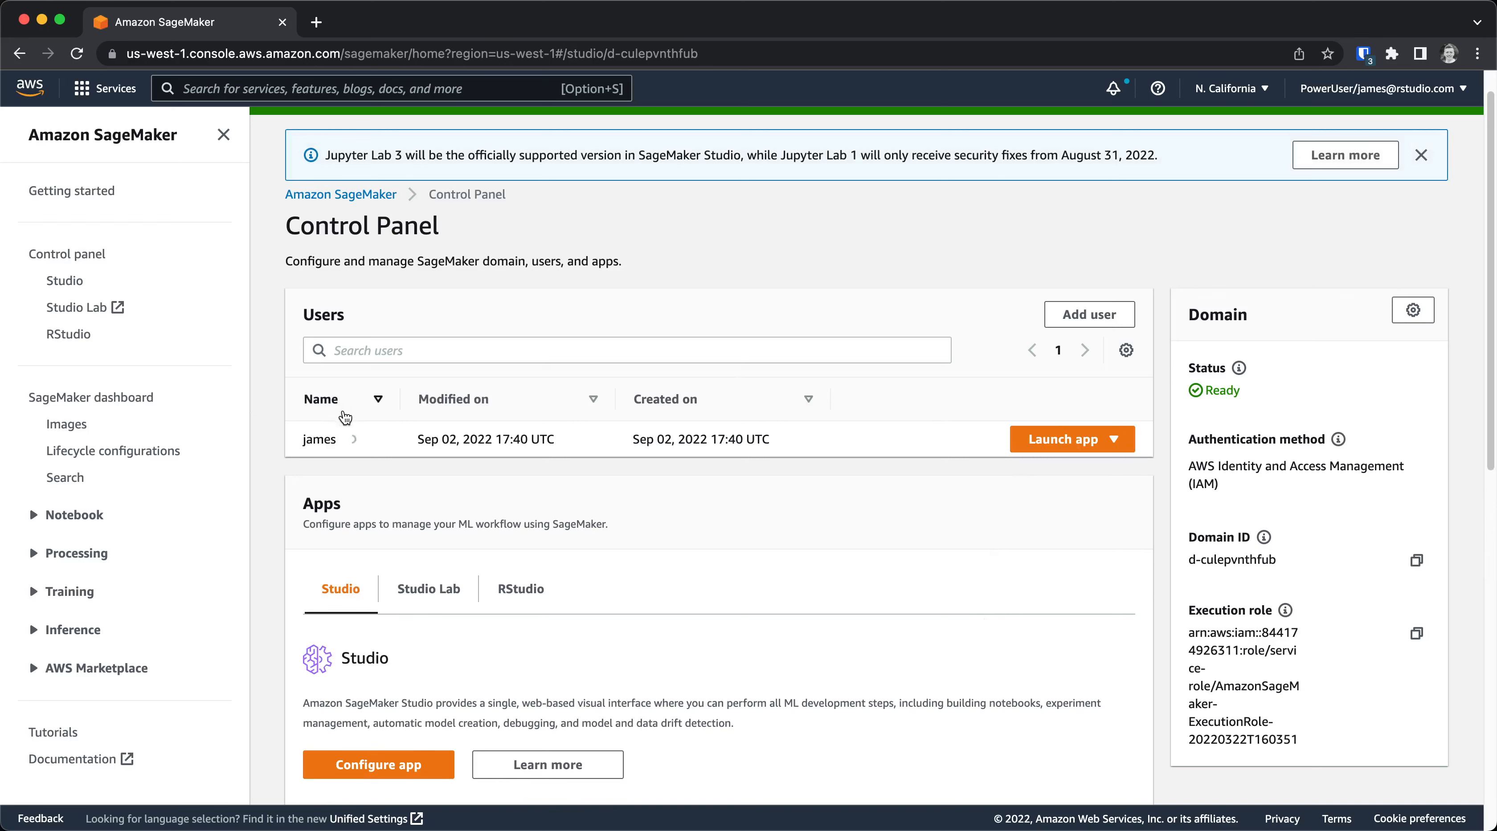
- Launch the RStudio app for the new user profile from the domain's list of users
click(1129, 441)
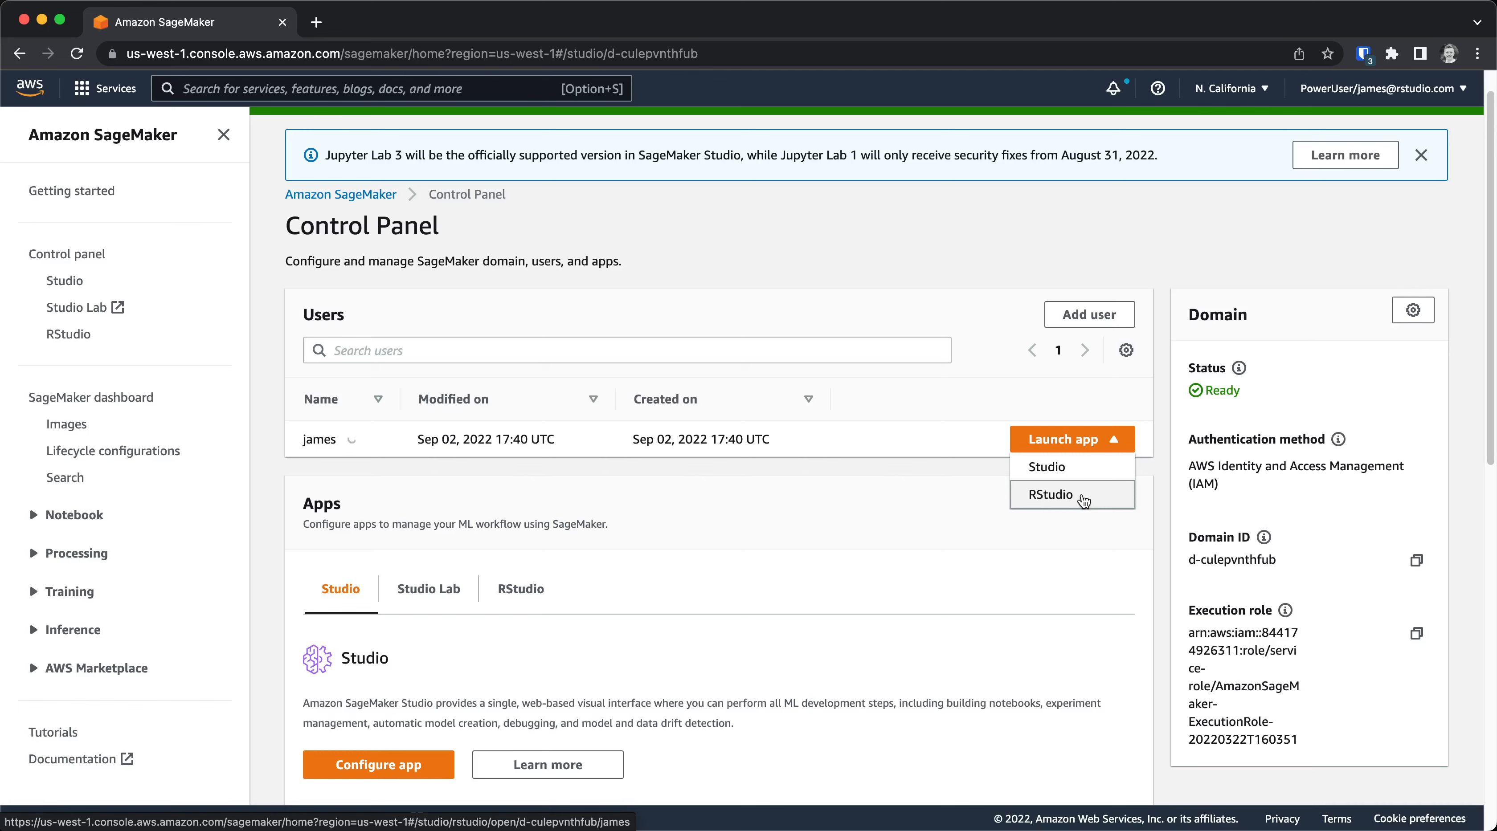
click(908, 496)
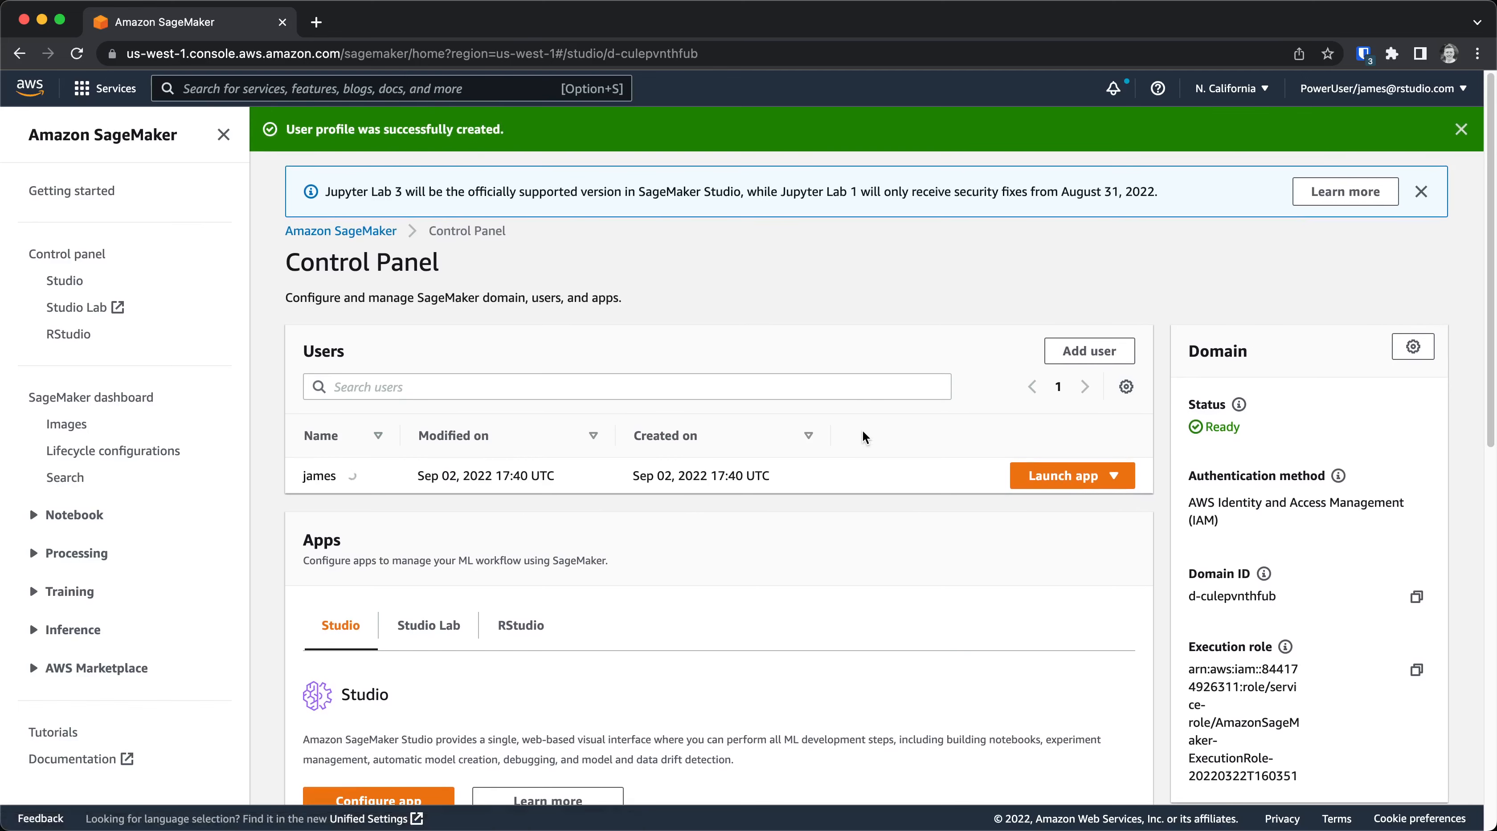
click(1039, 490)
click(1042, 532)
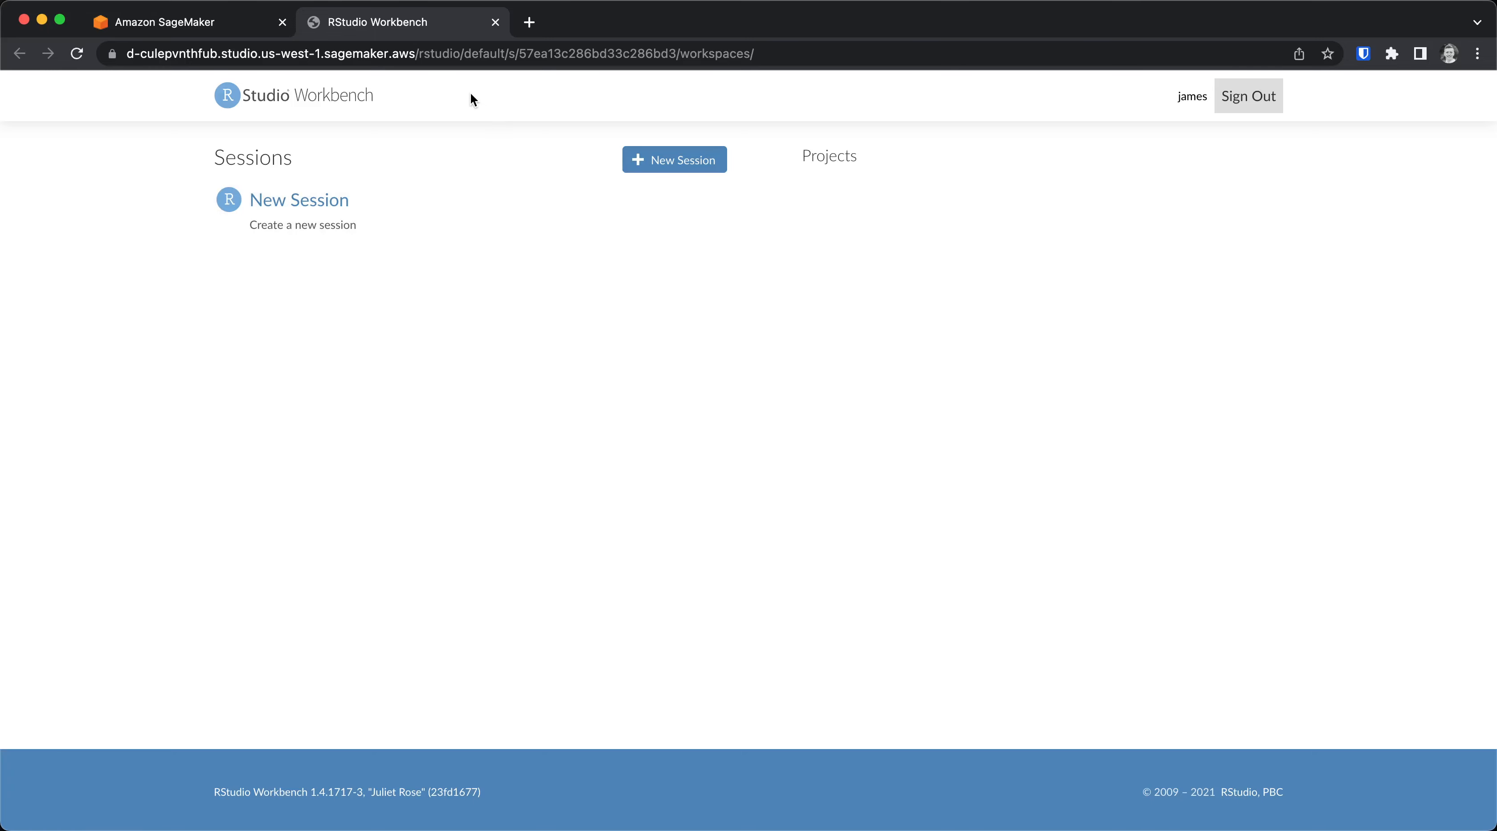
- Open the RStudio Workbench administrative dashboard by replacing the part of the web address after /rstudio/default/ with admin
click(475, 56)
click(475, 55)
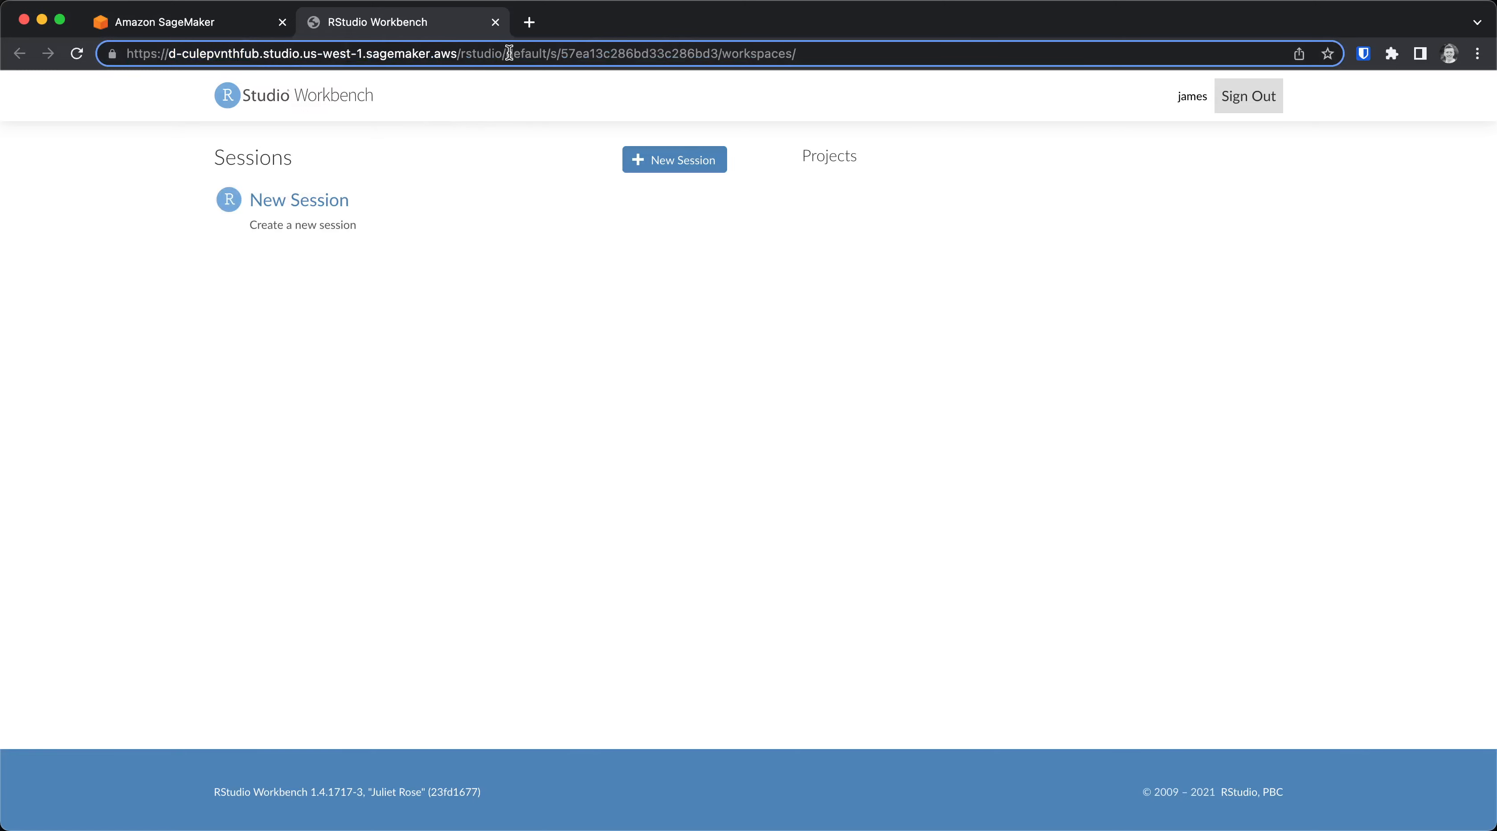
drag(553, 54, 1025, 61)
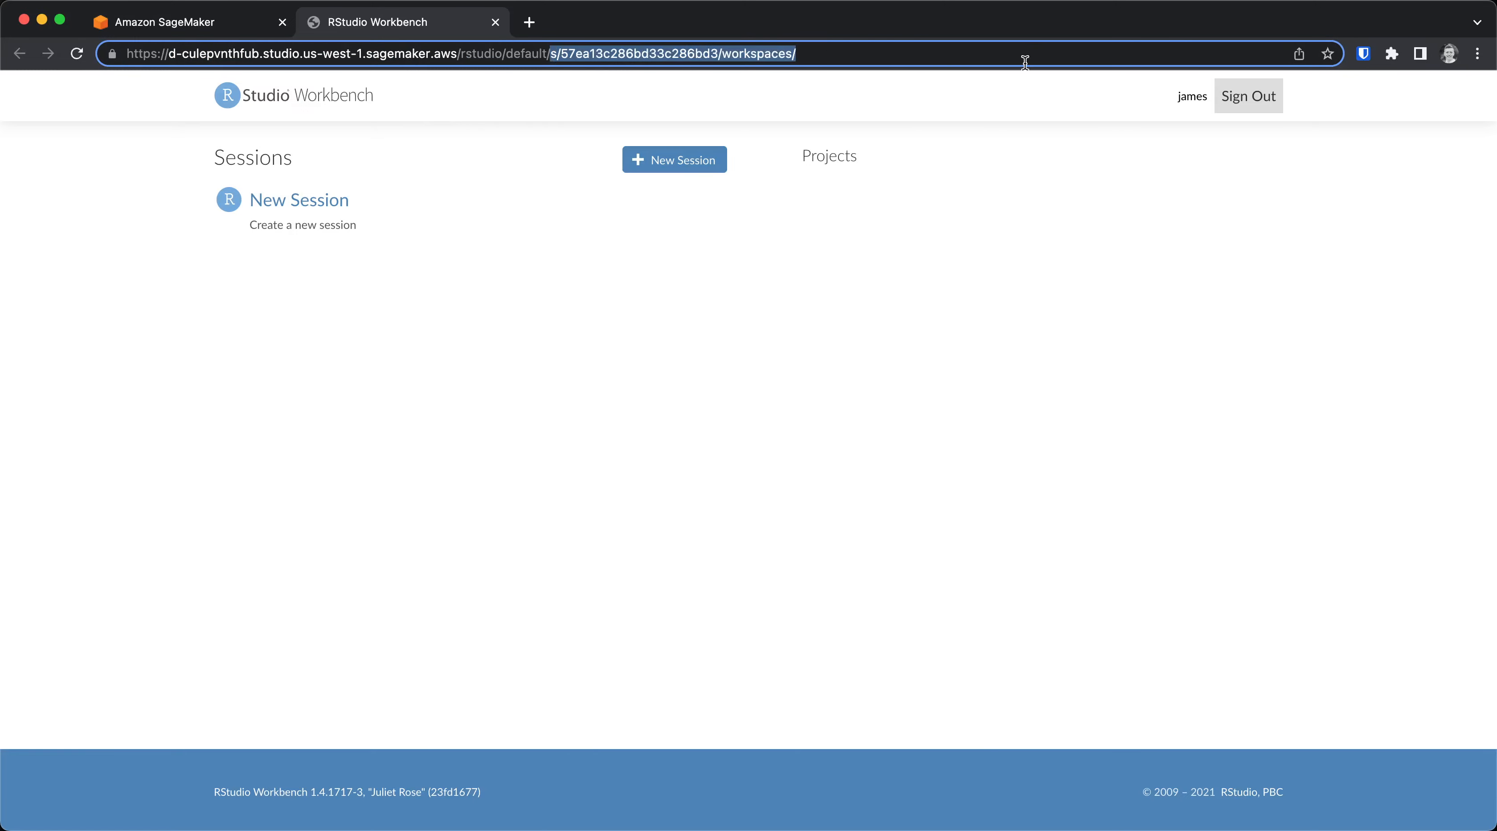
text(admin)
key(Return)
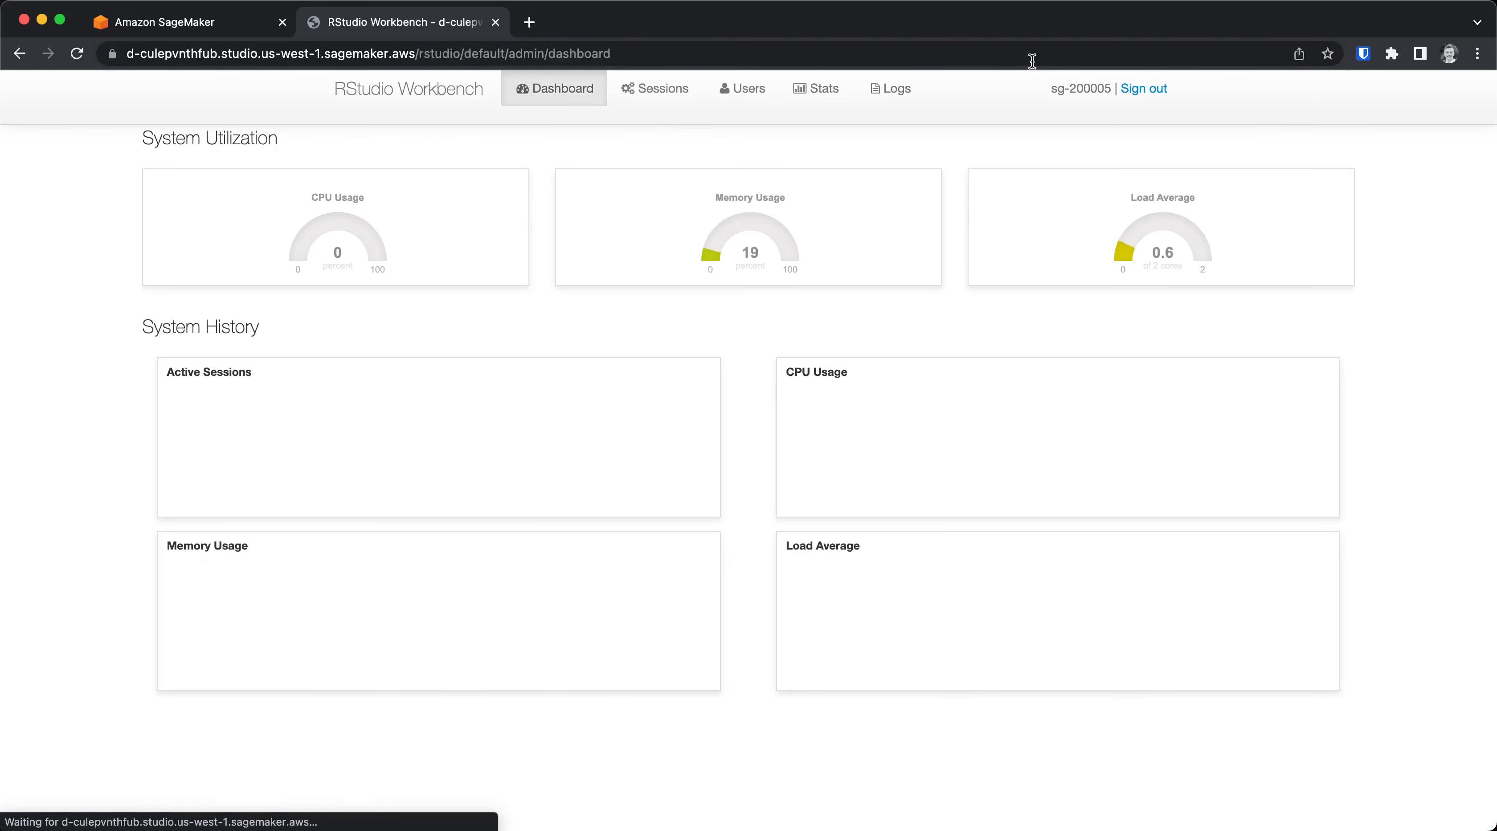